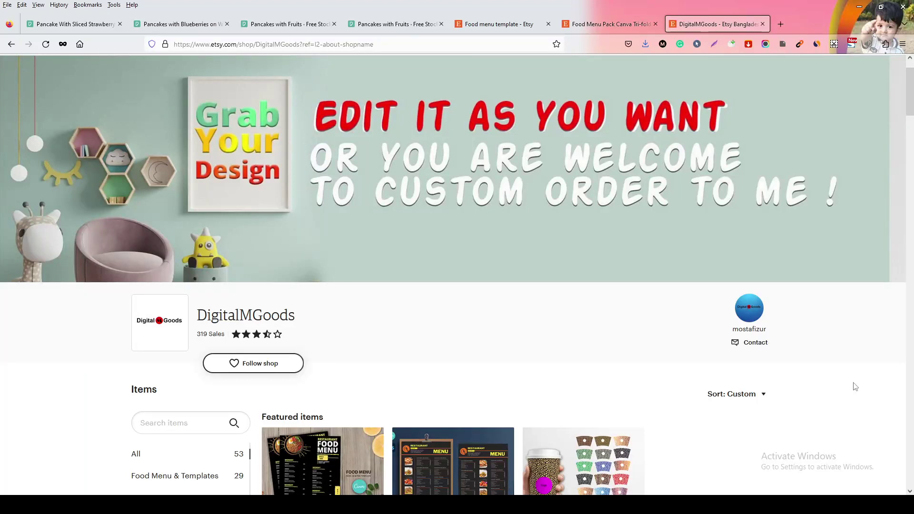
Browse the shop's All Items grid and open the Food Menu, Pizza Flyer Templates listing in a new tab
scroll(837, 388, "down", 10)
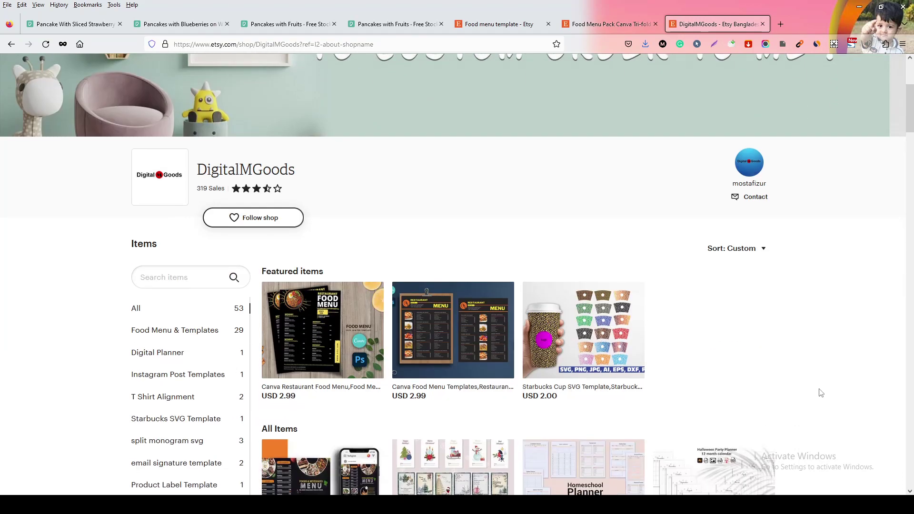
scroll(828, 382, "down", 9)
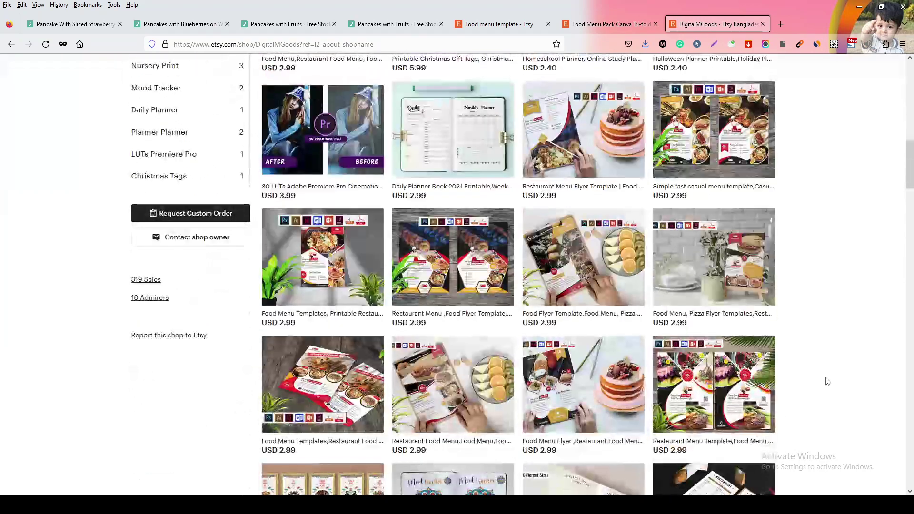
scroll(834, 372, "down", 9)
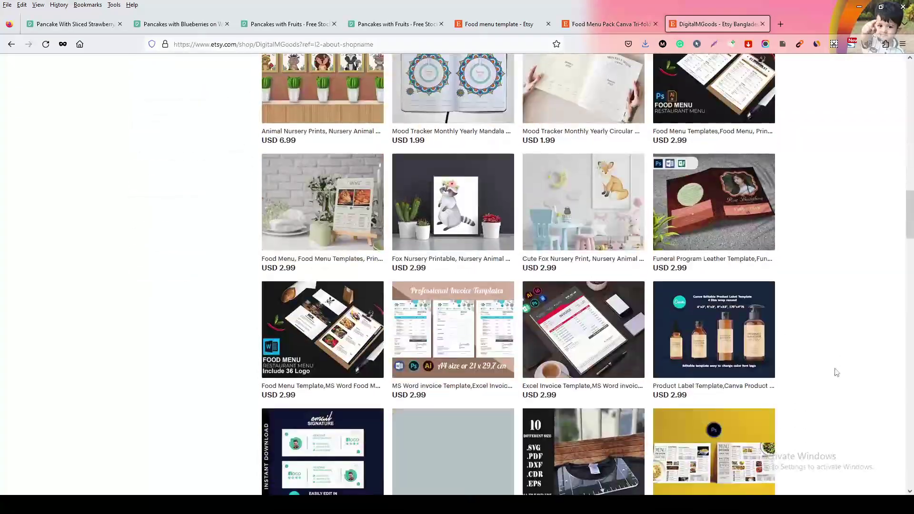
scroll(835, 367, "down", 2)
scroll(835, 367, "up", 3)
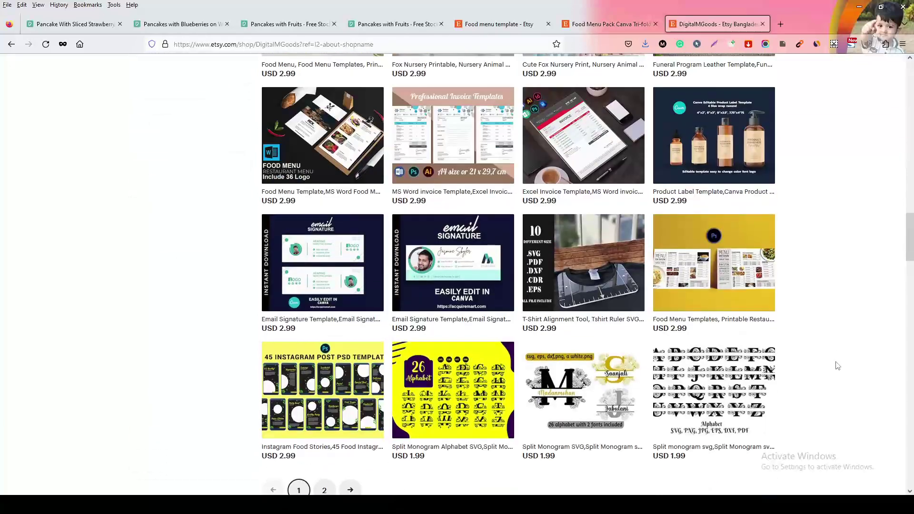
scroll(837, 366, "up", 2)
scroll(836, 365, "up", 2)
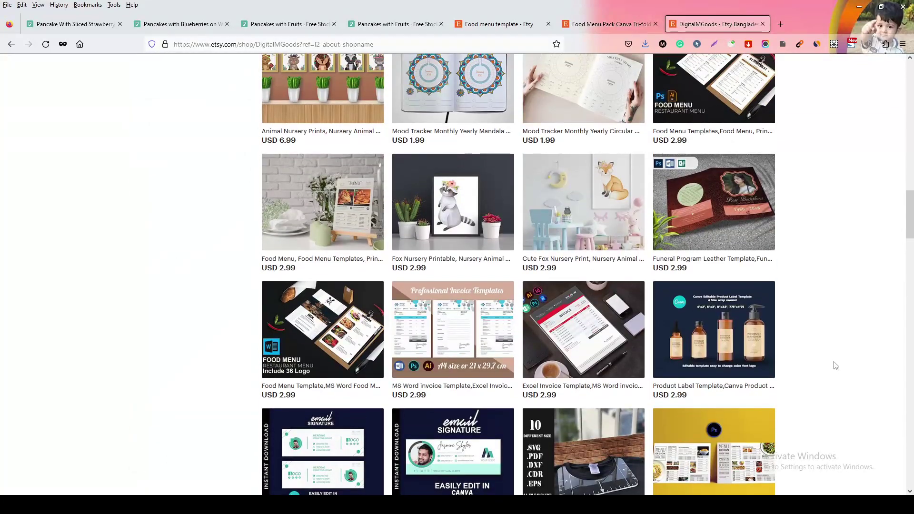
scroll(836, 365, "up", 2)
scroll(836, 366, "up", 4)
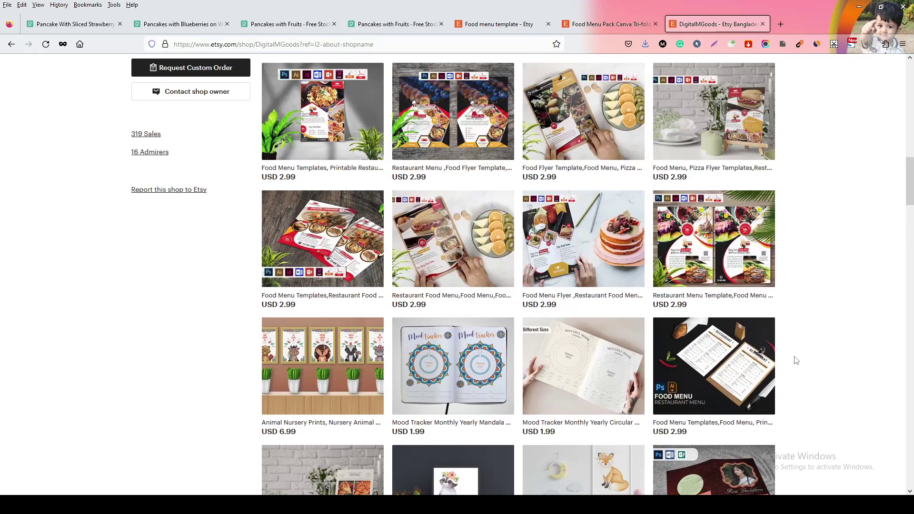
left_click(702, 139)
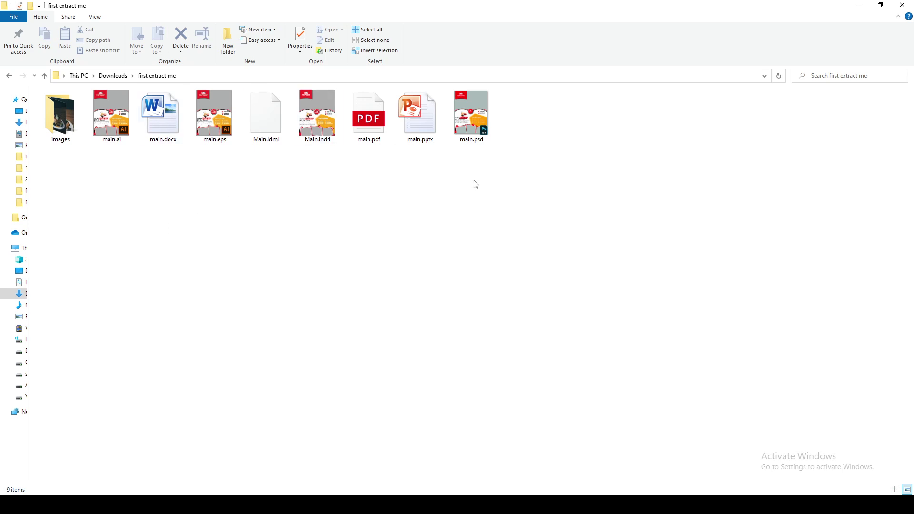
Open main.psd from Downloads > first extract me in Photoshop
left_click(471, 120)
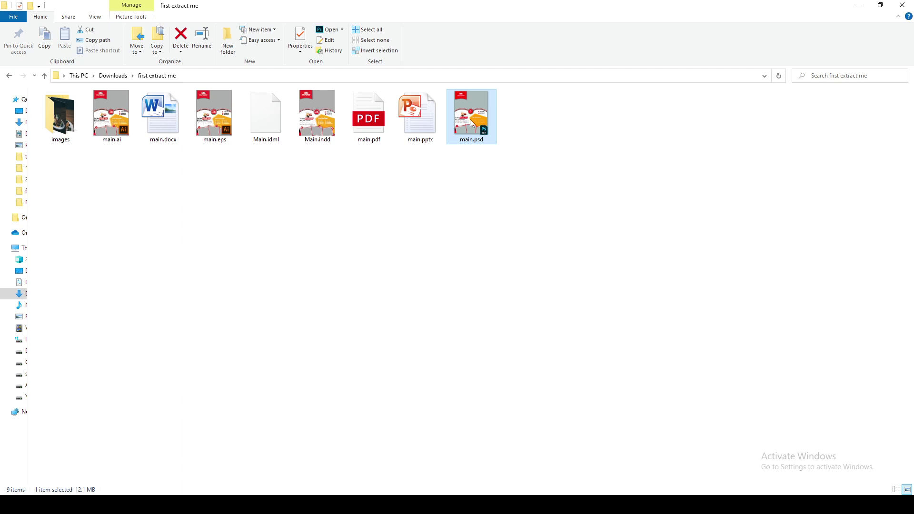
double_click(471, 120)
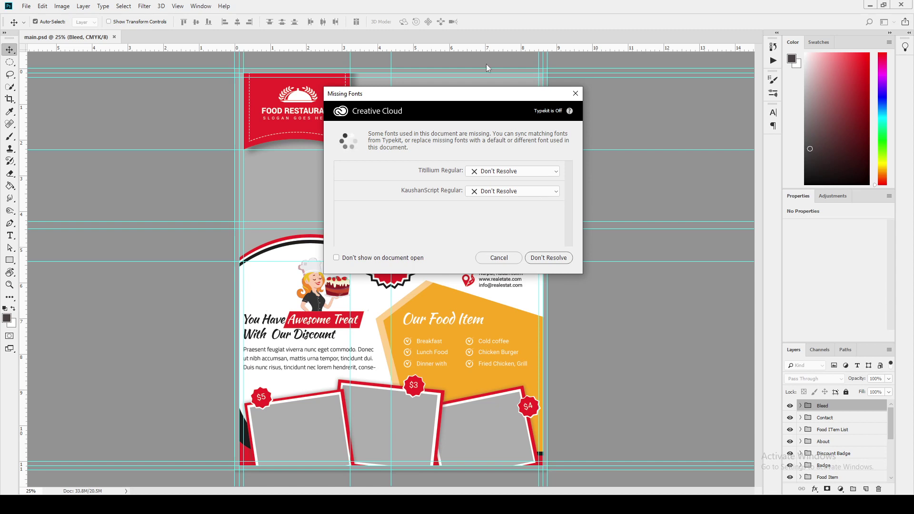
Move the Missing Fonts dialog aside and cancel it, leaving Titillium and KaushanScript unresolved
left_click_drag(461, 98, 484, 133)
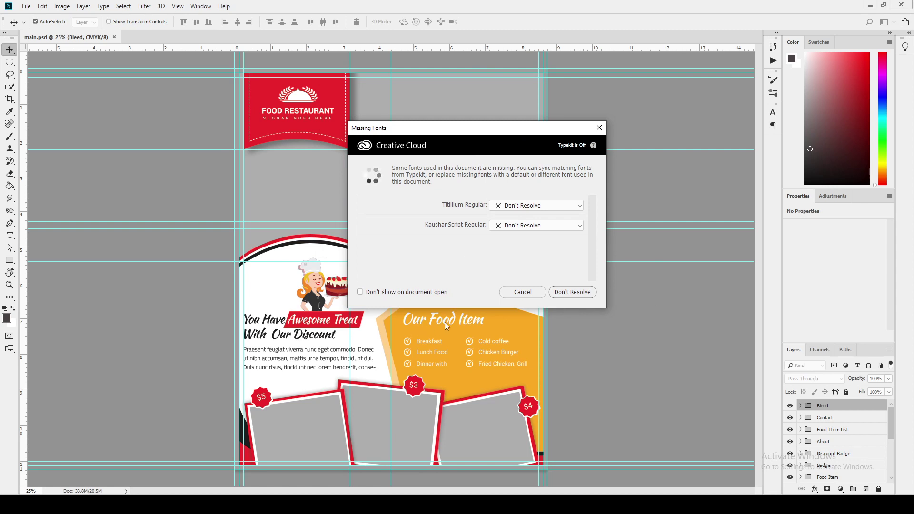
left_click(526, 296)
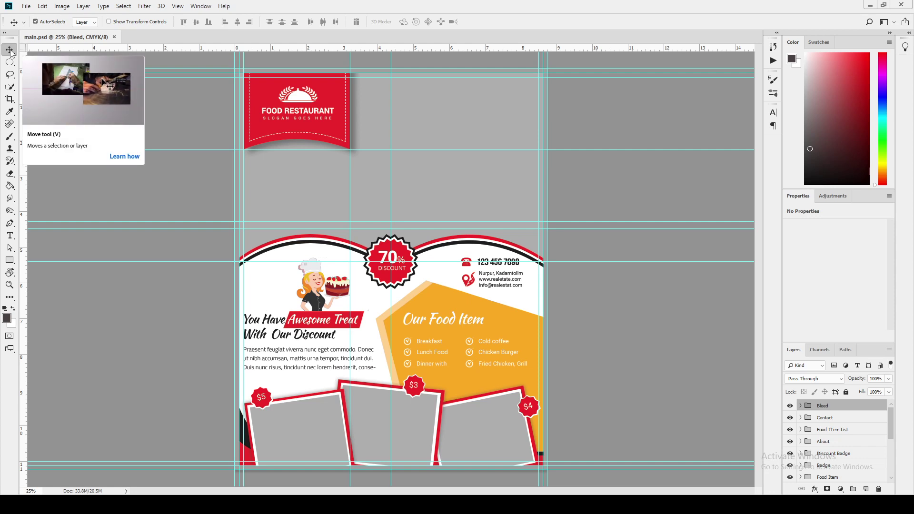
left_click(36, 22)
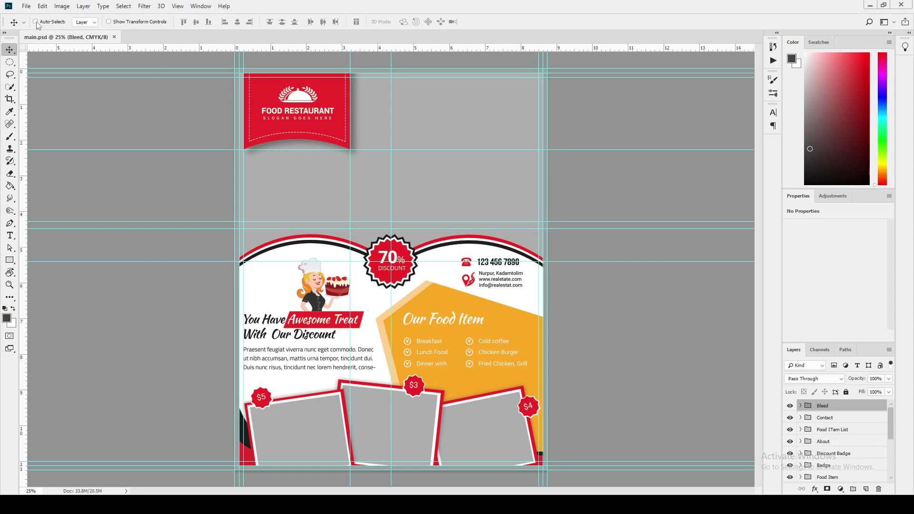
left_click(39, 22)
left_click(200, 8)
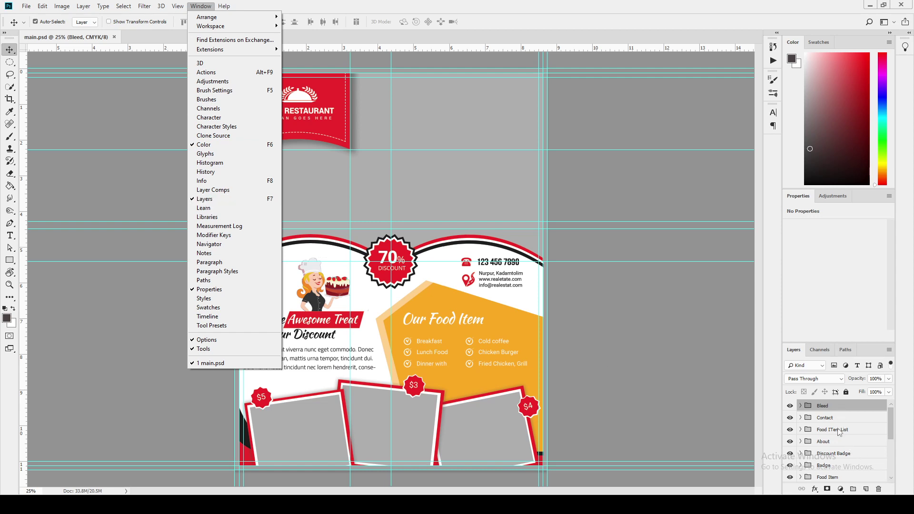
left_click(747, 359)
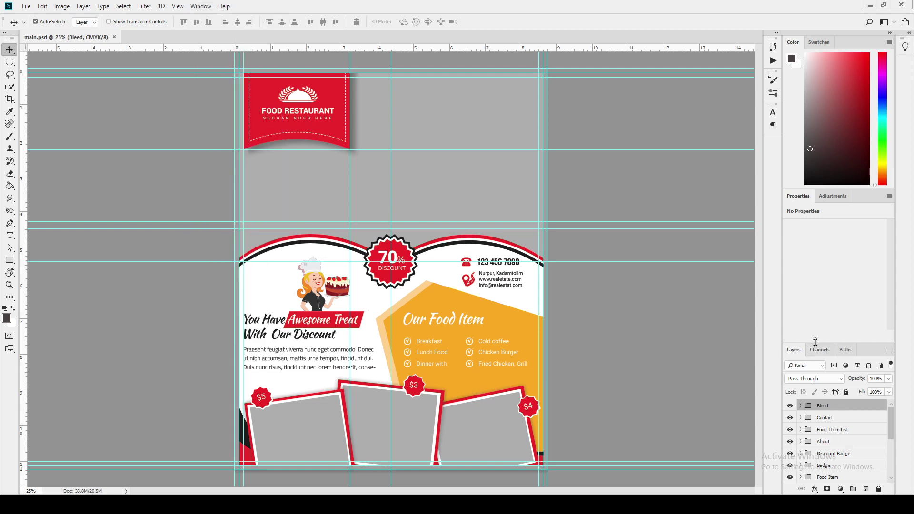
Enlarge the Layers panel and toggle the first Food Item group's visibility to identify it
left_click_drag(817, 343, 805, 265)
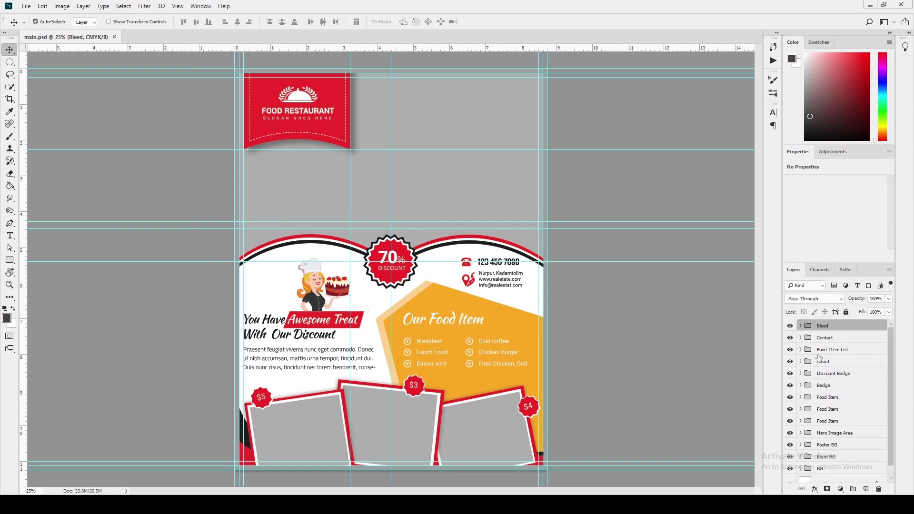
scroll(815, 381, "down", 1)
scroll(820, 423, "up", 1)
left_click(791, 397)
left_click(791, 397)
Select the logo layer and its smart object, then the hero placeholder shape, and return to File Explorer
left_click(304, 100)
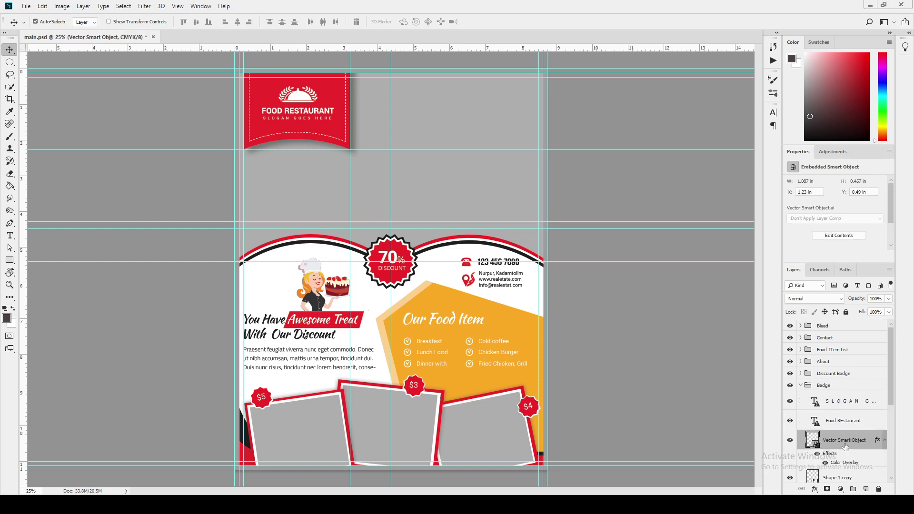
double_click(807, 440)
left_click(501, 122)
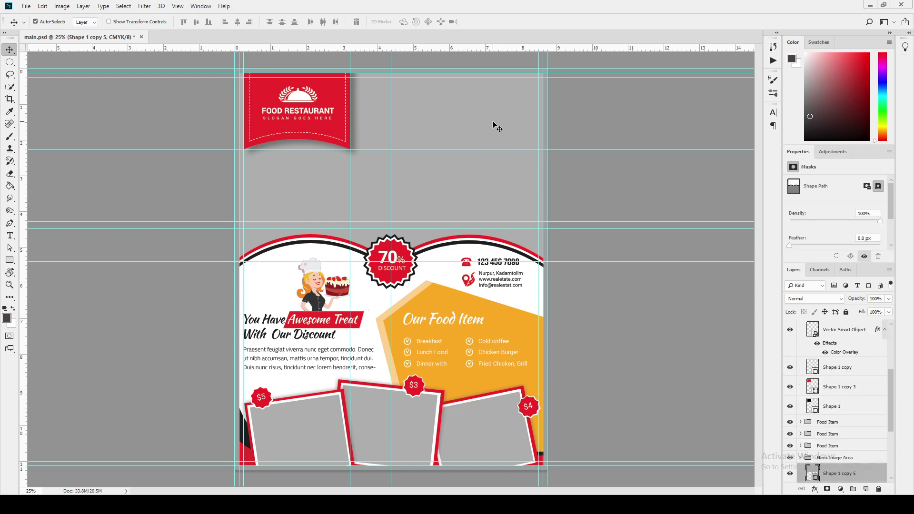
scroll(820, 470, "down", 2)
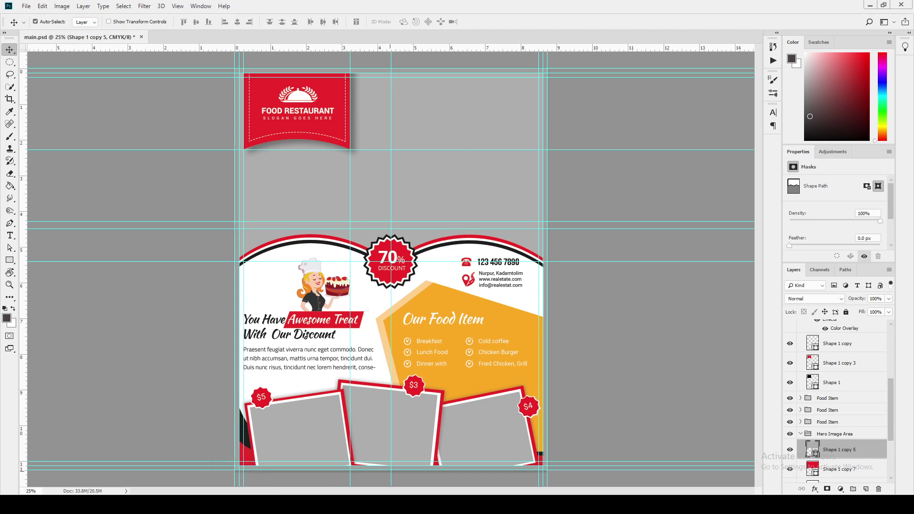
key("alt+Tab")
Drag the pancake photo 1 (1).jpg from the images folder into the flyer
double_click(60, 114)
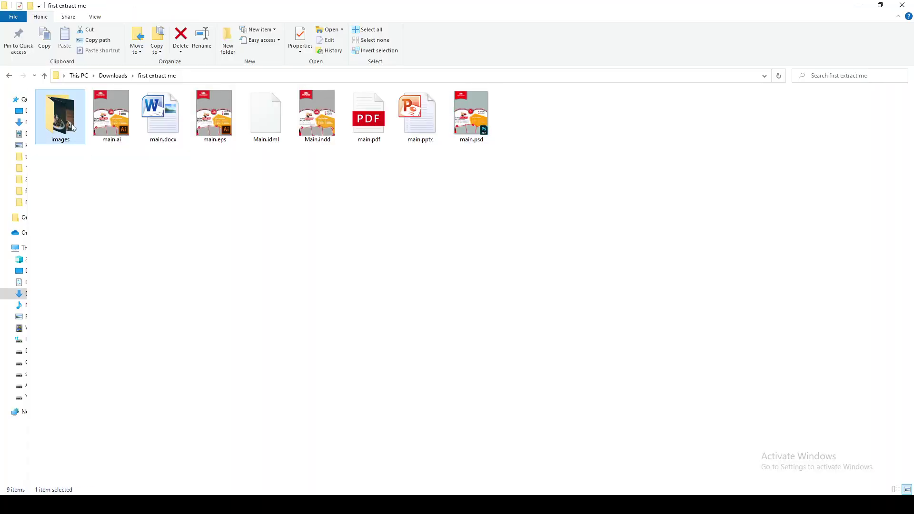
left_click(131, 126)
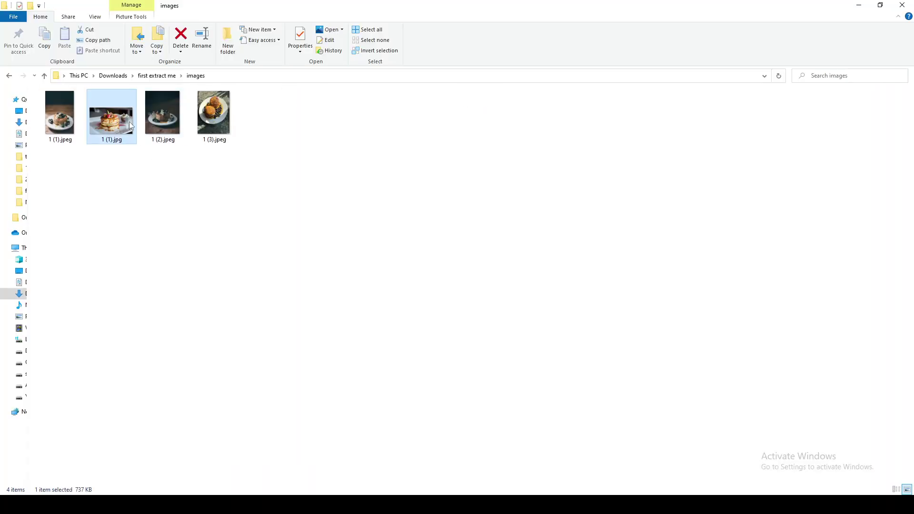
left_click_drag(111, 127, 456, 165)
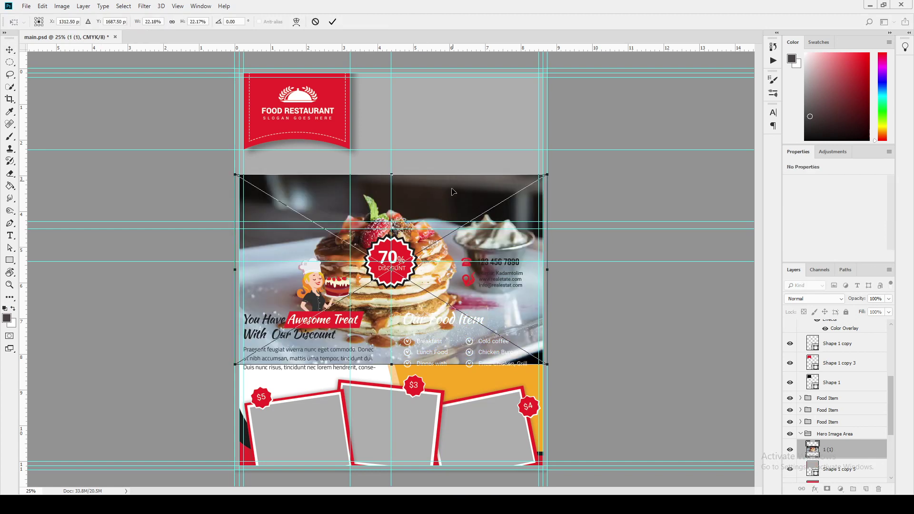
Scale the photo over the flyer's top area, commit it, and clip it to the curved hero shape
left_click_drag(450, 199, 444, 103)
left_click_drag(546, 272, 555, 281)
left_click_drag(500, 207, 500, 198)
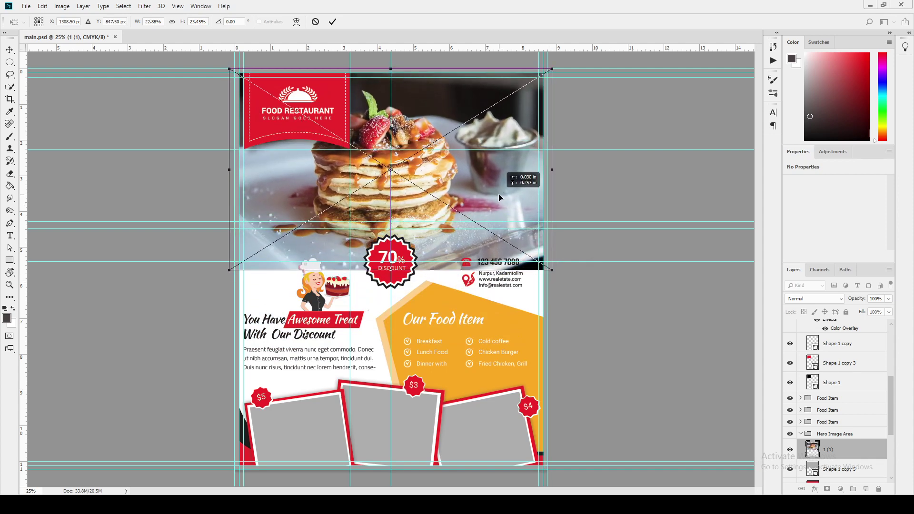
left_click_drag(500, 198, 498, 198)
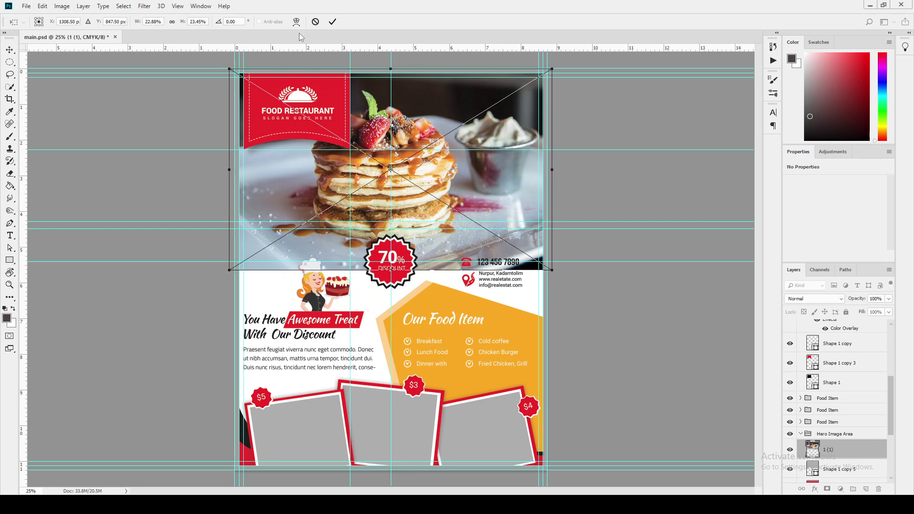
left_click(333, 22)
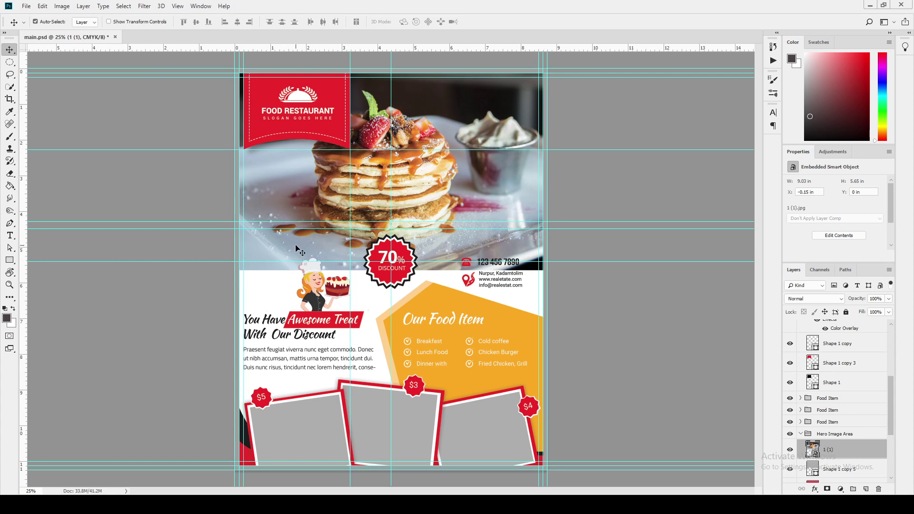
right_click(853, 453)
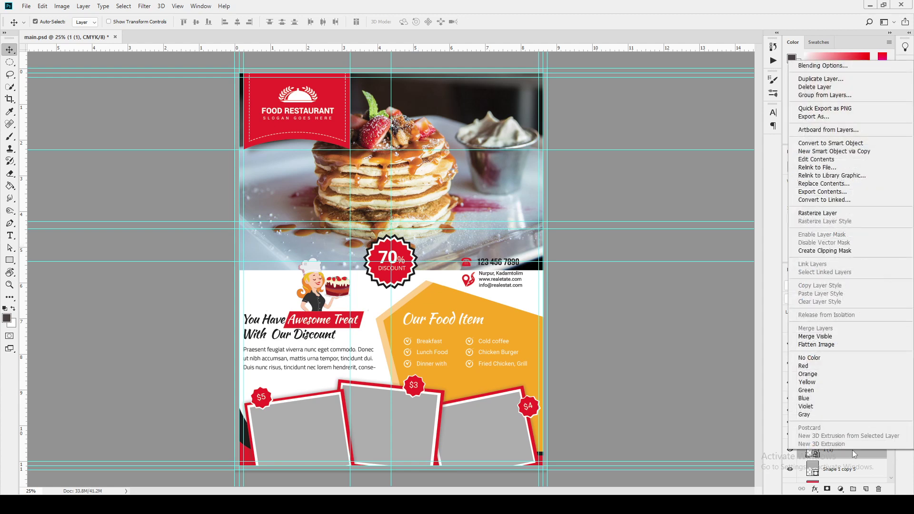
left_click(847, 252)
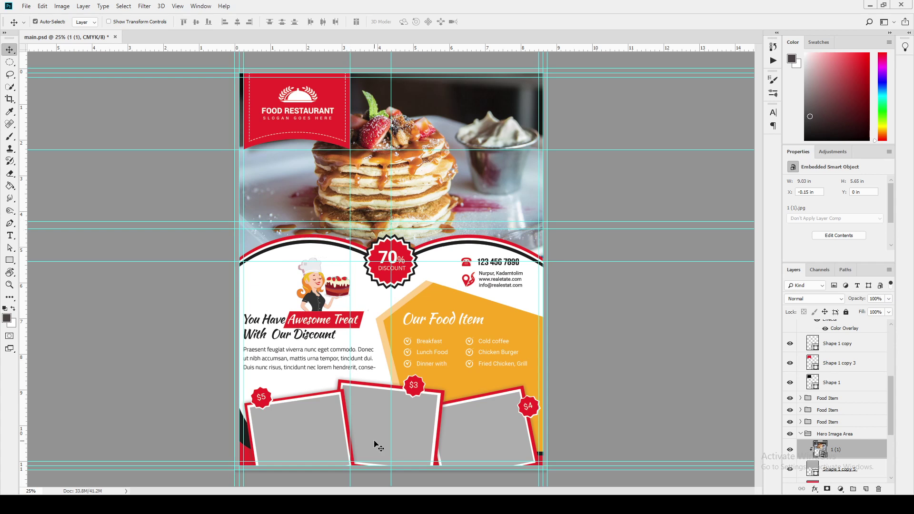
Place 1 (1).jpeg at about 36% size, tilted over the lower-left $5 frame
left_click(287, 432)
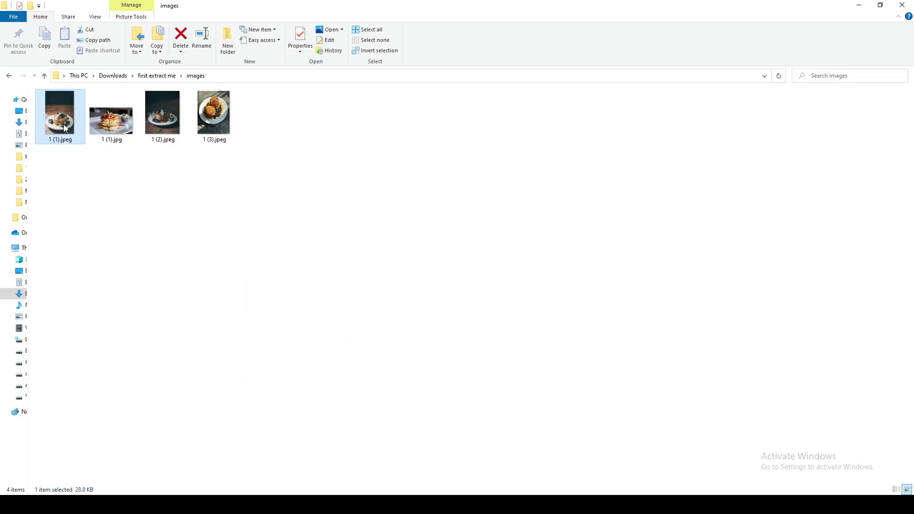
left_click_drag(63, 122, 342, 413)
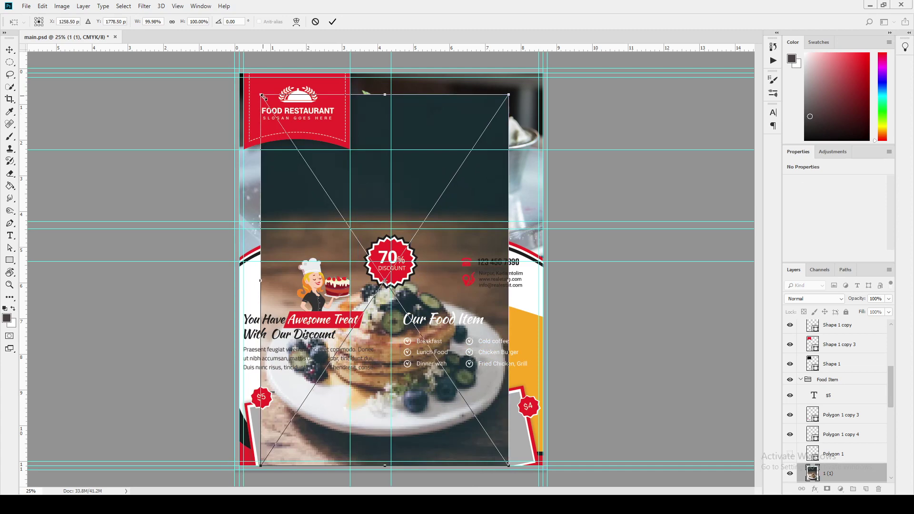
left_click_drag(263, 96, 417, 340)
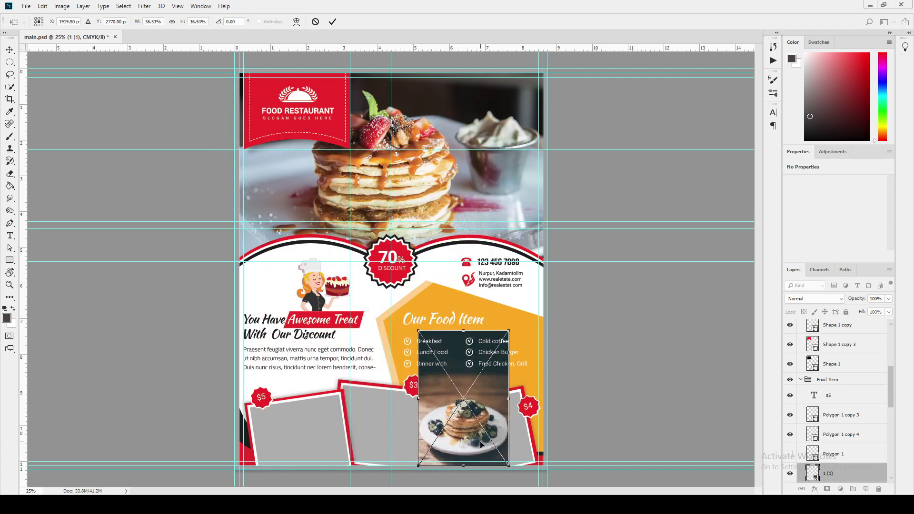
left_click_drag(509, 342, 368, 297)
left_click_drag(309, 423, 300, 437)
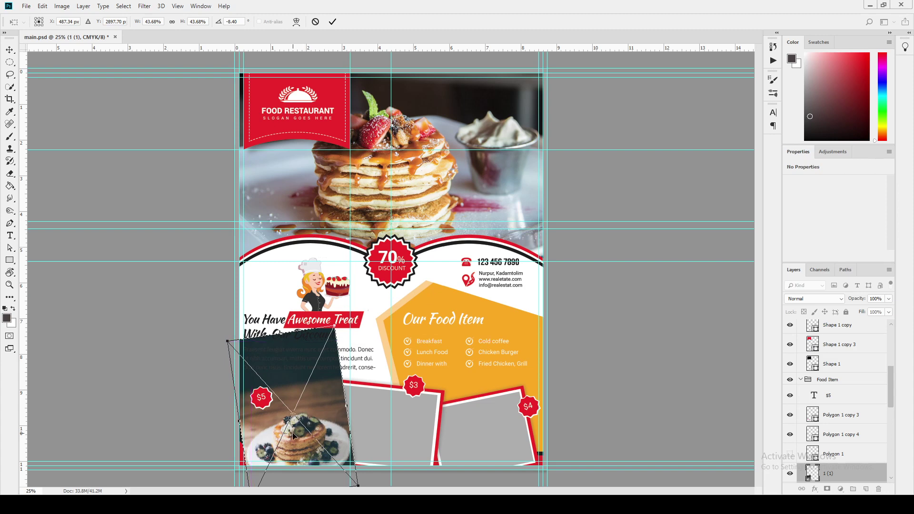
left_click(332, 21)
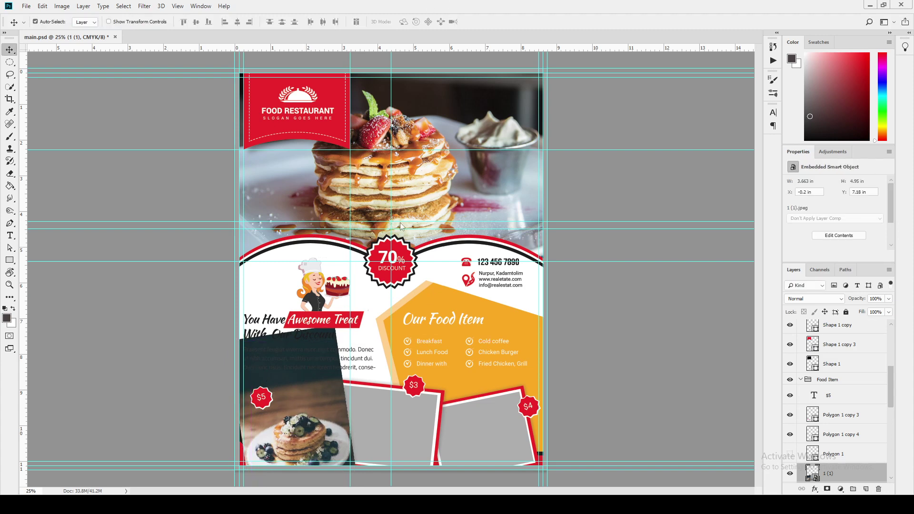
Clip the photo inside the $5 frame and shift it slightly right
right_click(847, 478)
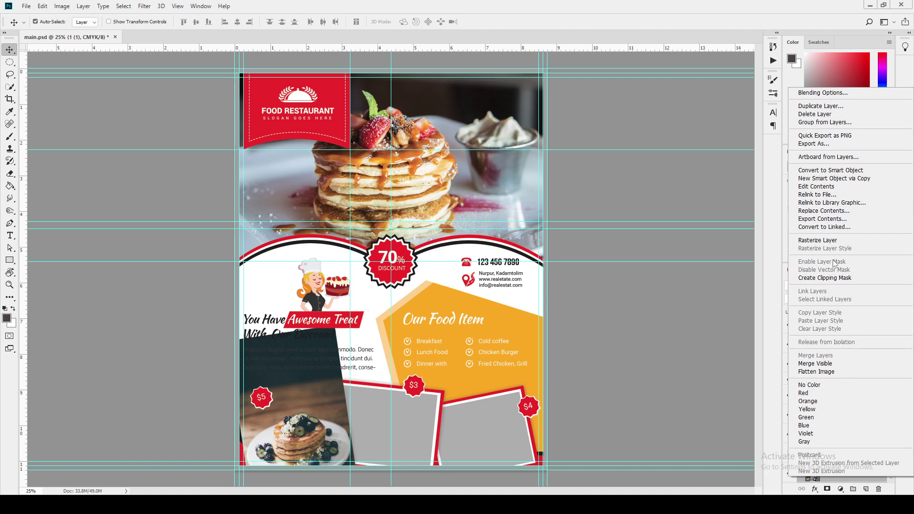
left_click(833, 278)
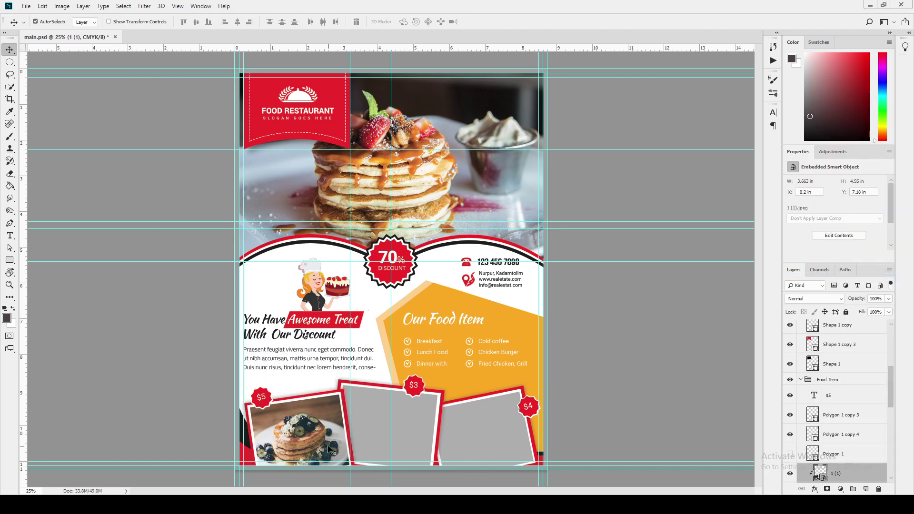
left_click_drag(301, 429, 301, 429)
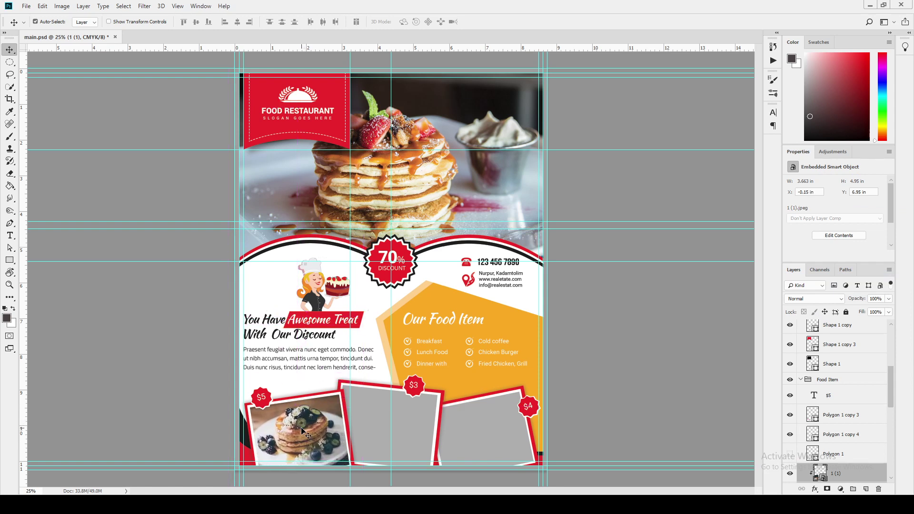
left_click(421, 426)
Place 1 (2).jpeg over the middle $3 frame, scaled to cover it and tilted about 6 degrees
key("alt+Tab")
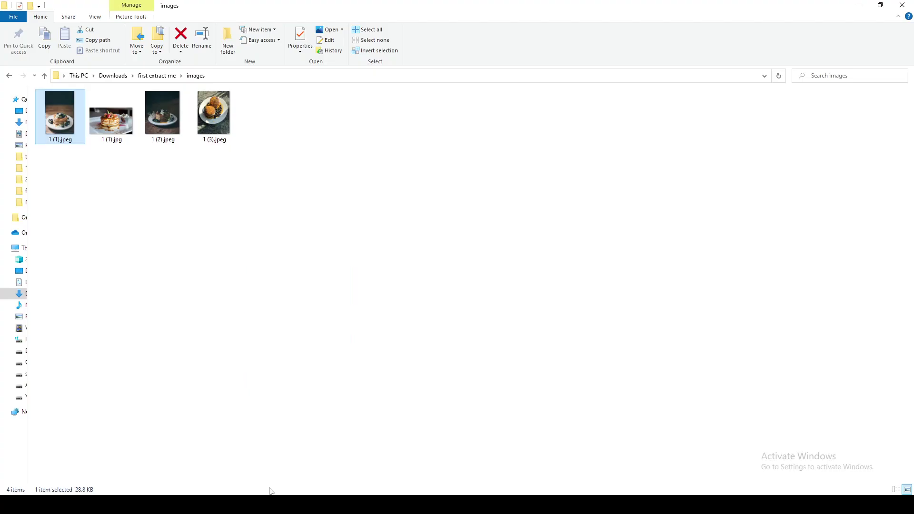
left_click_drag(170, 119, 407, 424)
left_click_drag(244, 79, 473, 372)
left_click_drag(504, 422, 389, 433)
left_click_drag(426, 381, 482, 364)
left_click_drag(436, 419, 415, 435)
mouse_move(451, 368)
left_mouse_down()
mouse_move(442, 364)
mouse_move(449, 356)
left_mouse_up()
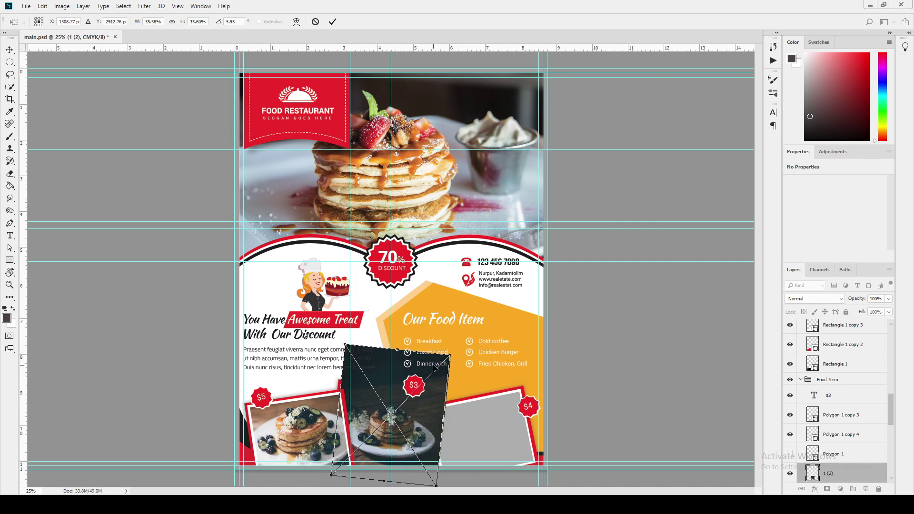
left_click(333, 22)
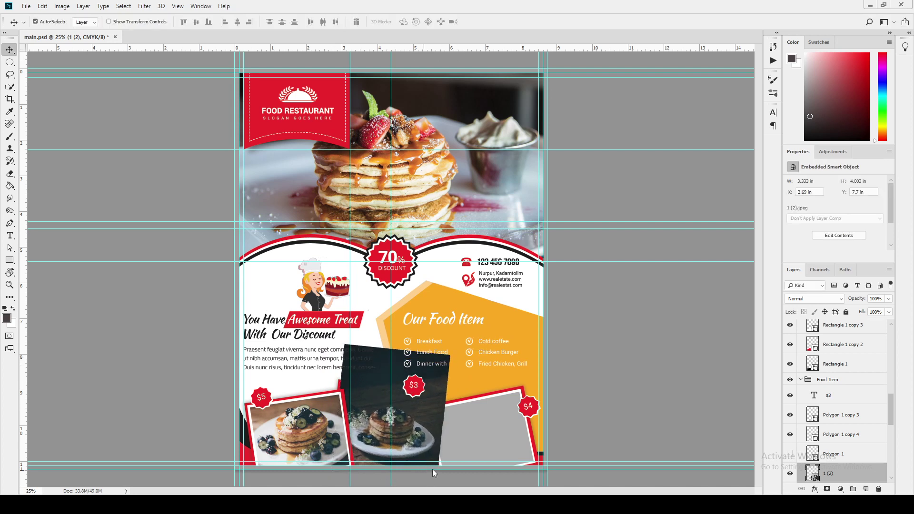
Clip the 1 (2) photo inside the $3 frame
right_click(849, 474)
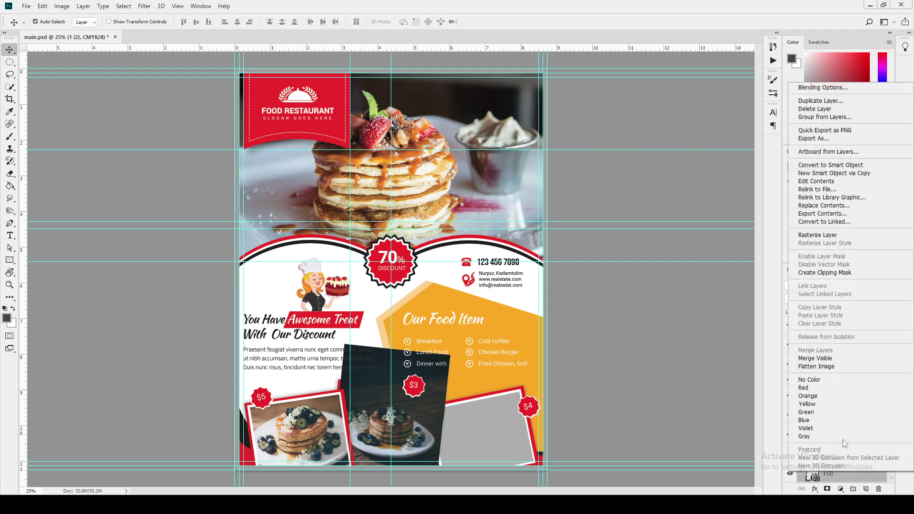
left_click(837, 274)
left_click(479, 441)
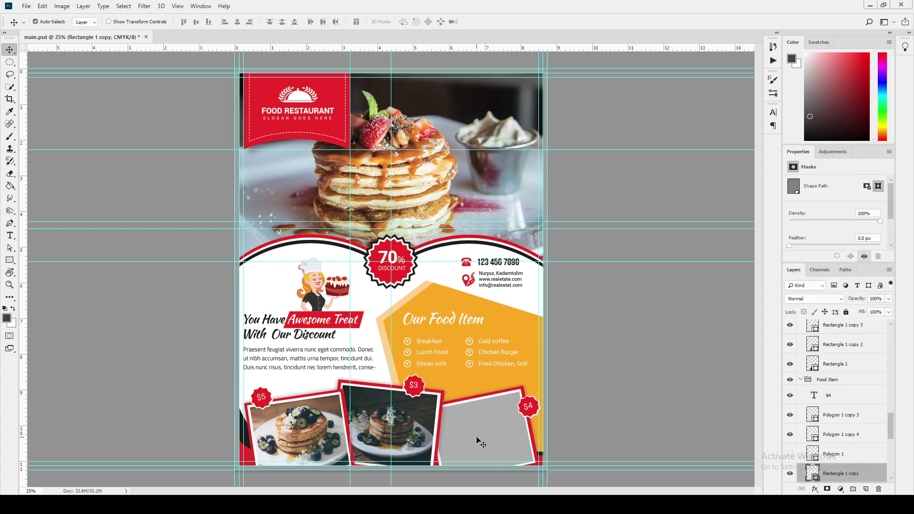
Place 1 (3).jpeg over the right-hand $4 frame, rotated about 15 degrees counterclockwise
key("alt+Tab")
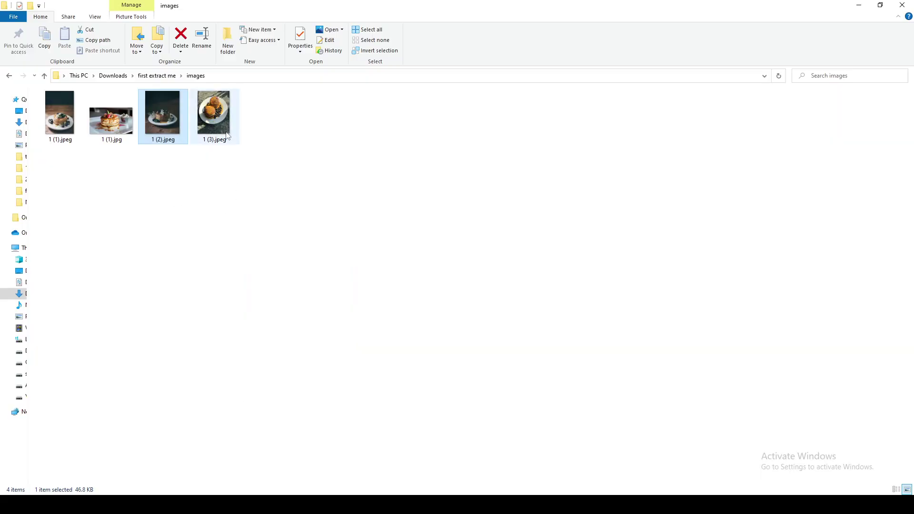
left_click_drag(218, 116, 499, 435)
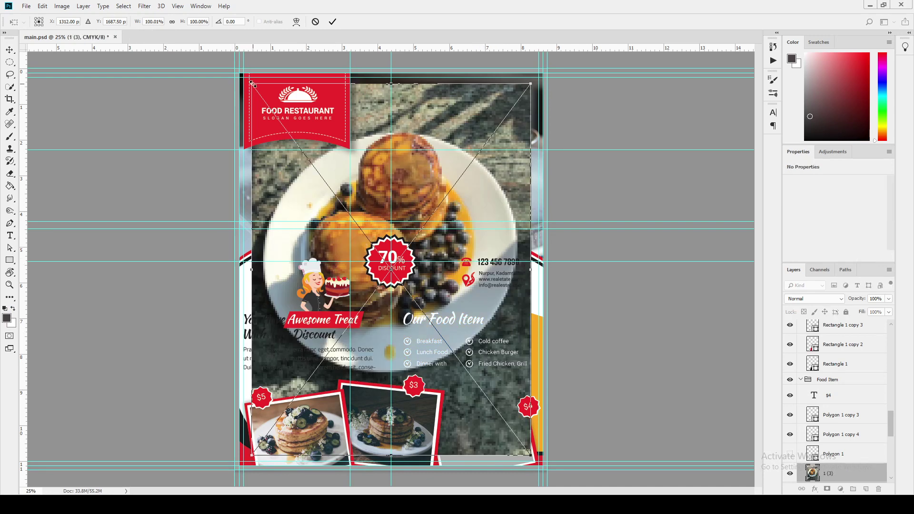
left_click_drag(252, 85, 453, 352)
left_click_drag(497, 434, 492, 450)
left_click_drag(527, 369, 558, 318)
left_click_drag(521, 410, 519, 437)
left_click_drag(580, 337, 560, 317)
left_click_drag(502, 456, 496, 464)
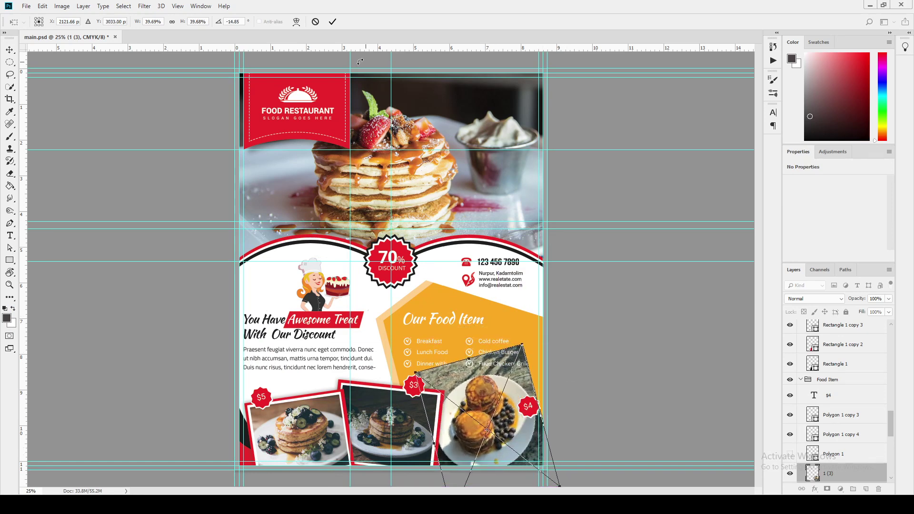
left_click(333, 21)
Clip the 1 (3) photo inside the $4 frame and shift it down slightly
right_click(847, 474)
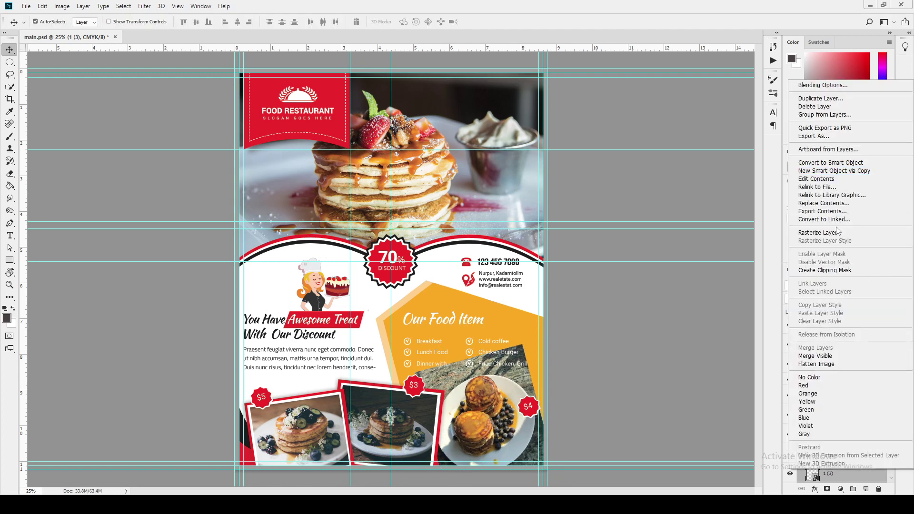
left_click(825, 270)
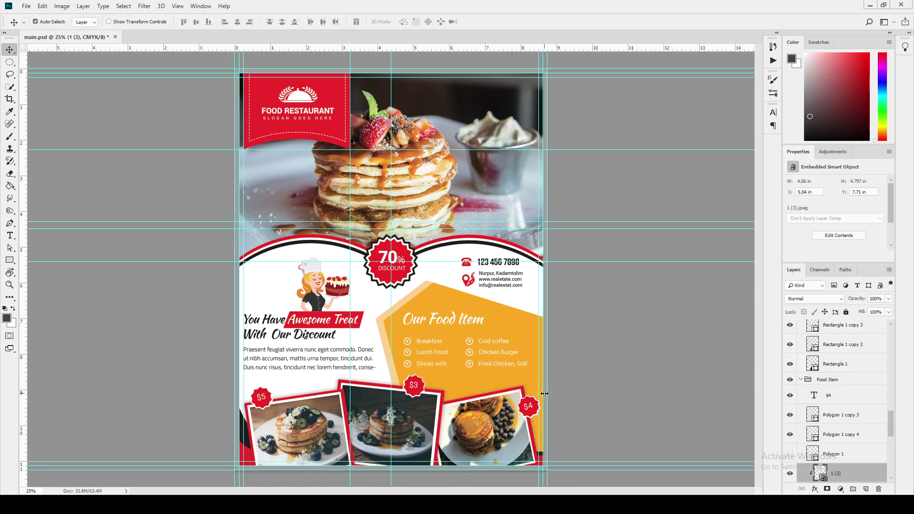
left_click_drag(497, 429, 501, 434)
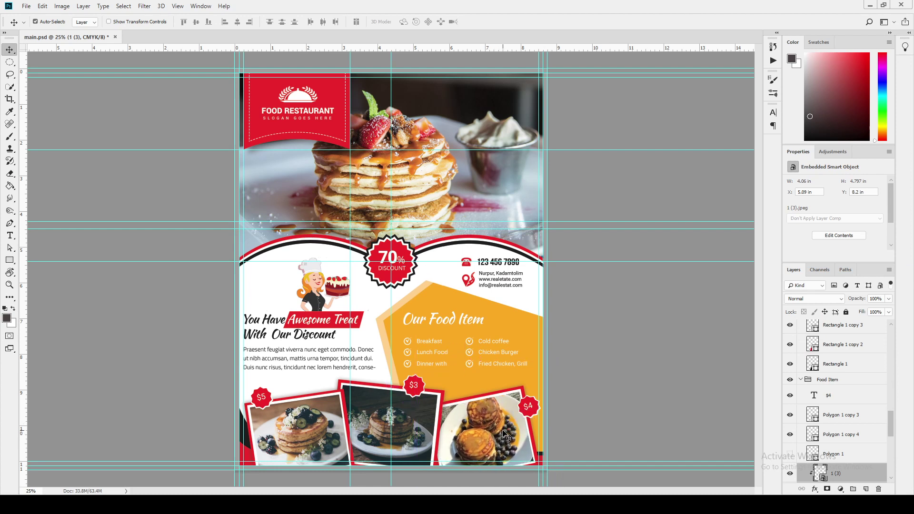
Zoom to 50% around the orange panel and click into the Our Food Item heading with the Type tool
scroll(450, 347, "up", 3)
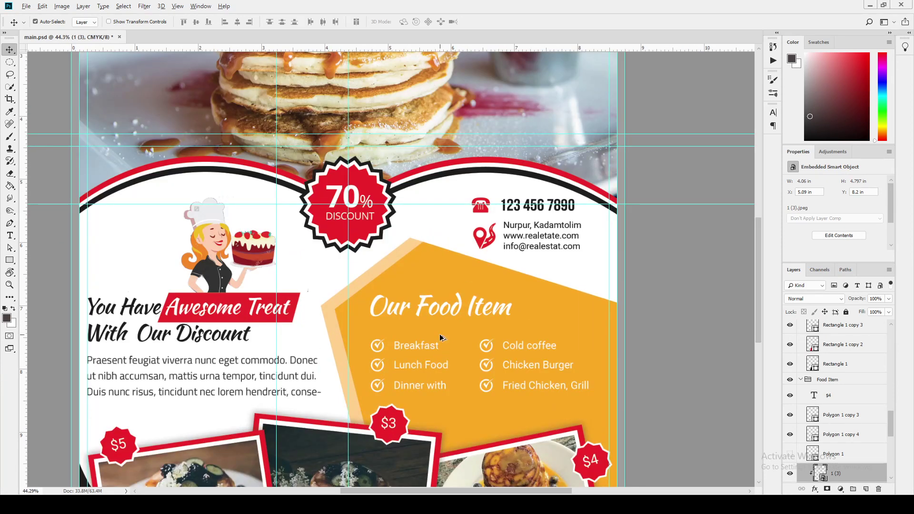
scroll(441, 351, "up", 1)
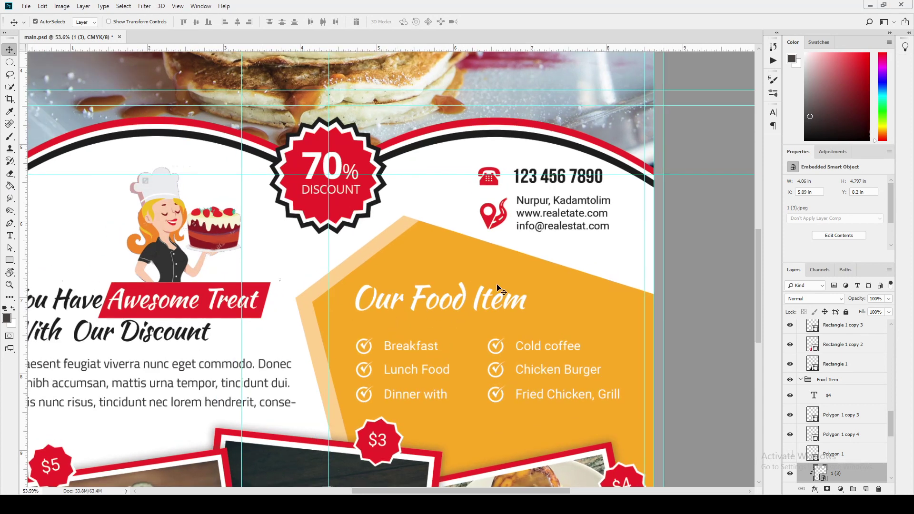
left_click(9, 284)
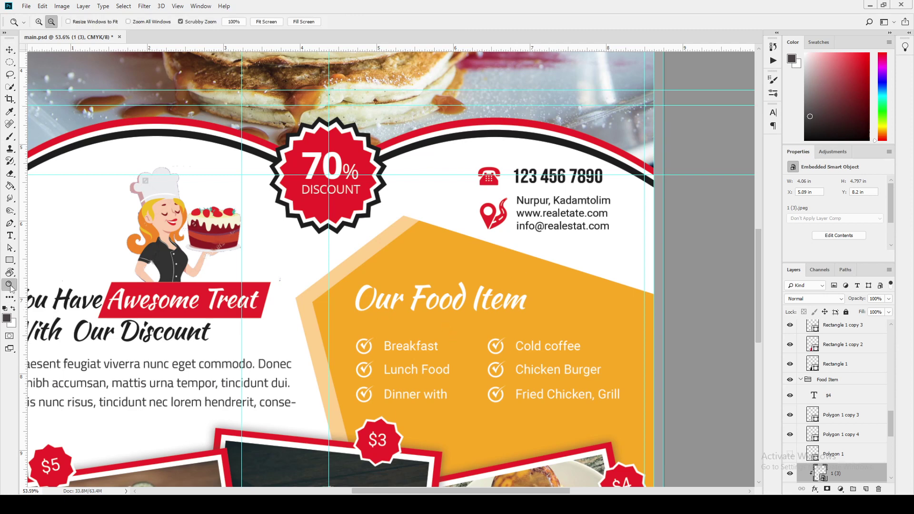
left_click(39, 21)
left_click(467, 322)
left_click(52, 23)
left_click(432, 319)
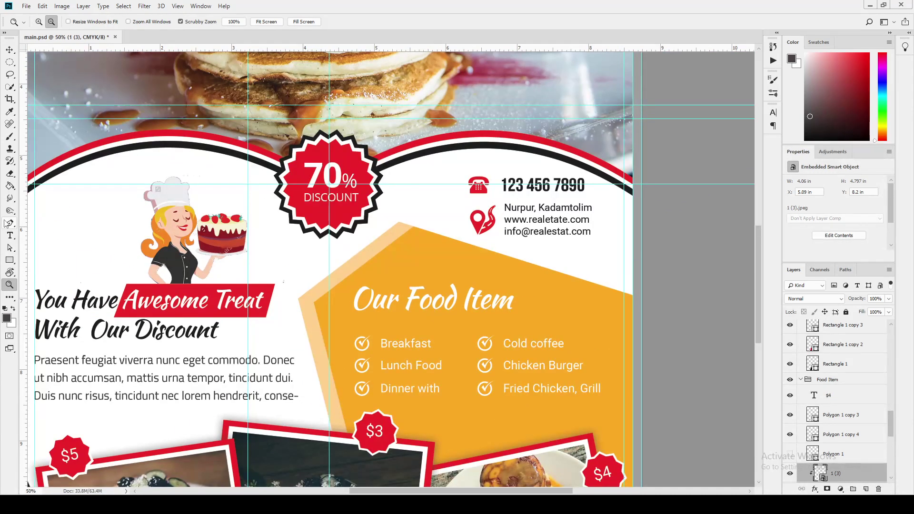
left_click(10, 236)
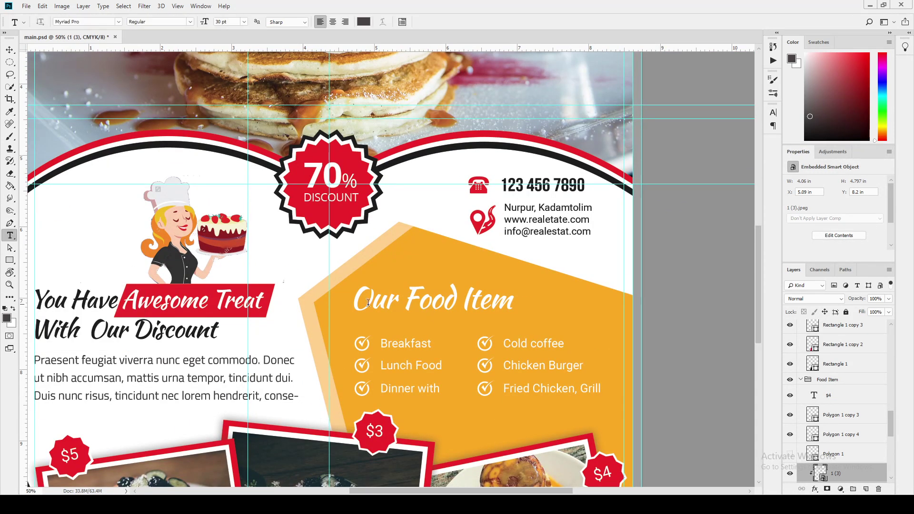
left_click(418, 300)
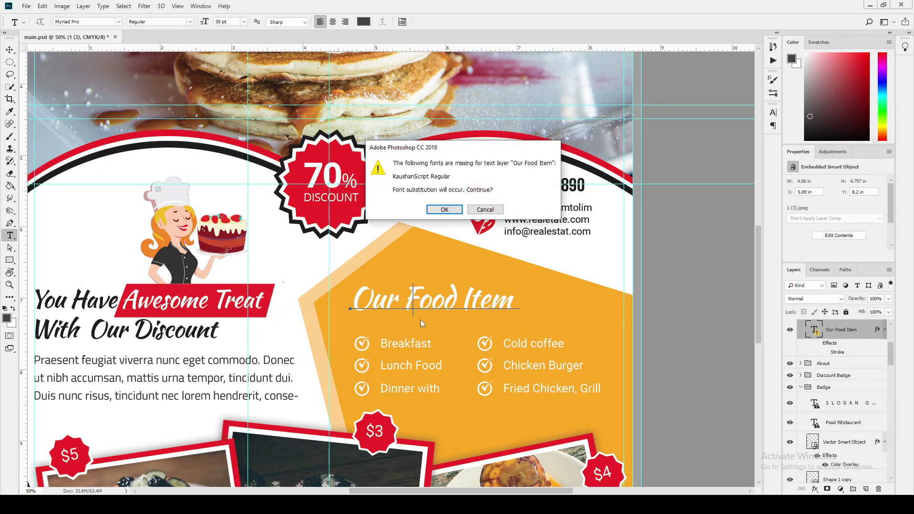
Substitute Myriad Pro for the missing font, select all the Our Food Item text, then switch to Firefox
left_click(444, 210)
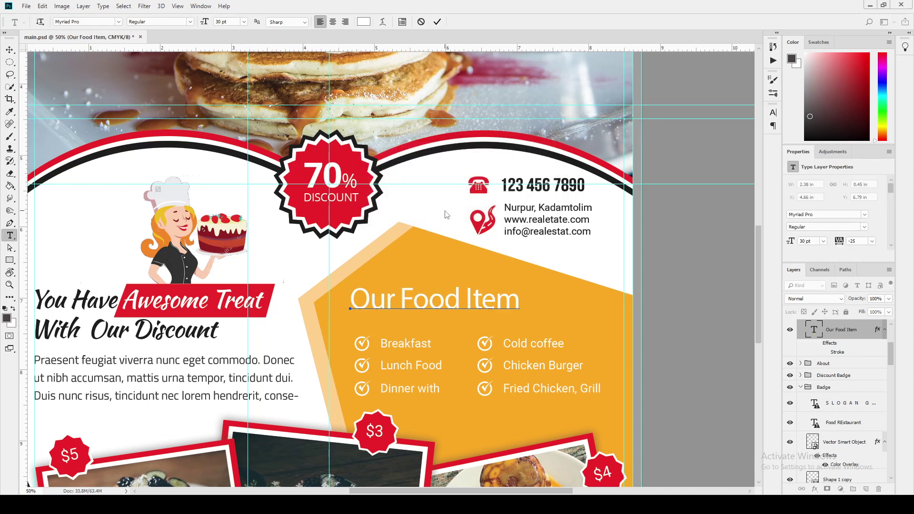
left_click(408, 307)
key("ctrl+a")
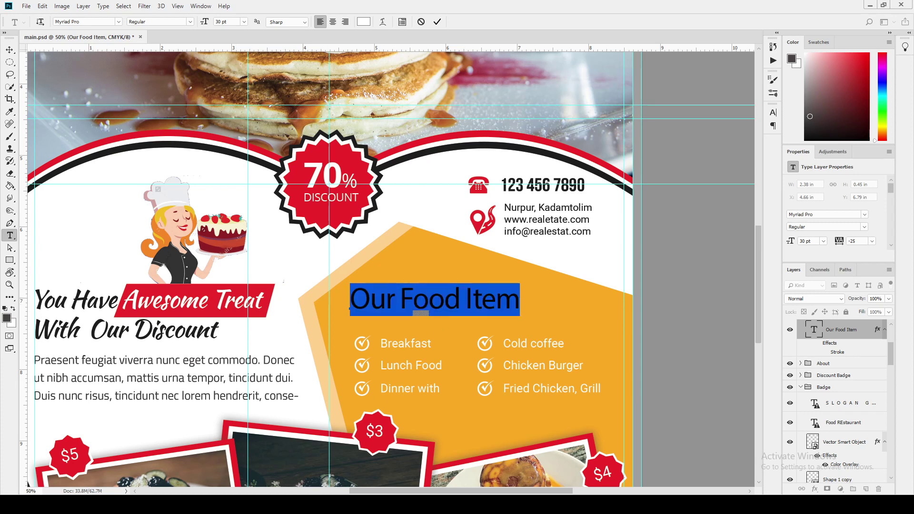
key("alt+Tab")
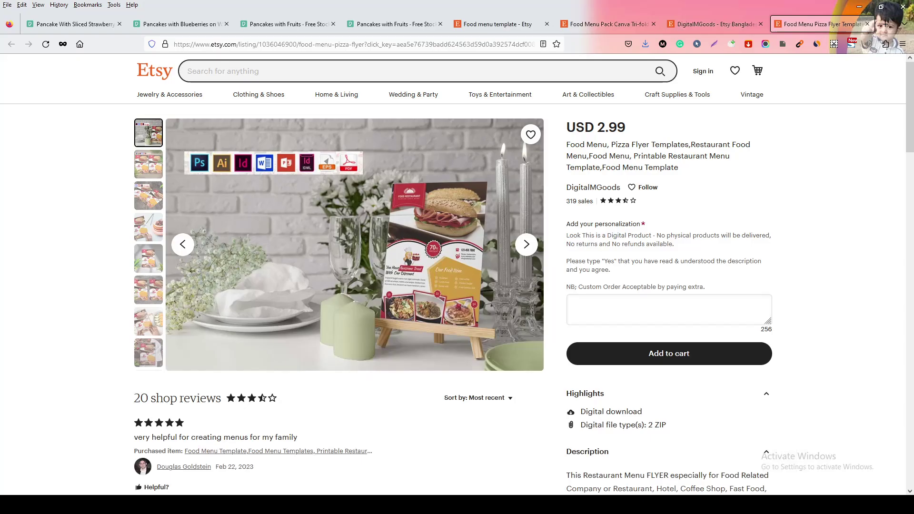
In a new Firefox tab, search Google for 'dafont' and open the dafont.com site
left_click(885, 27)
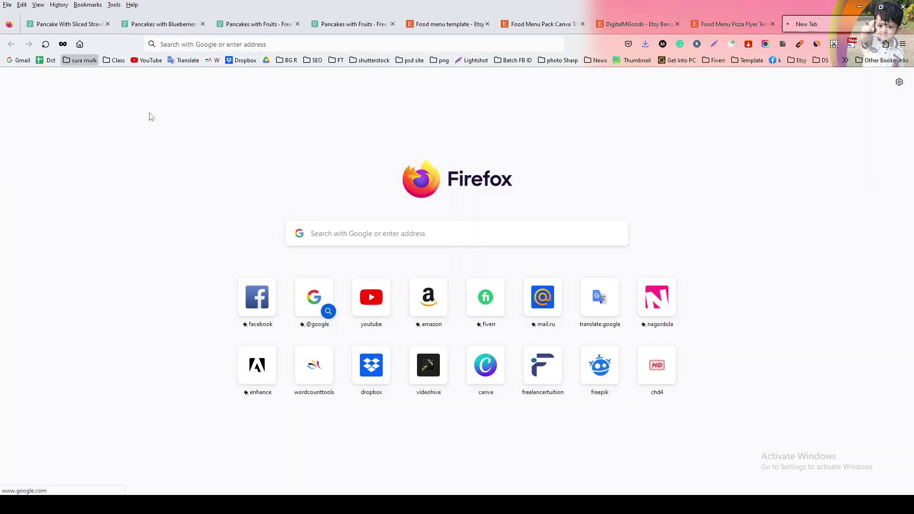
left_click(315, 298)
left_click(430, 247)
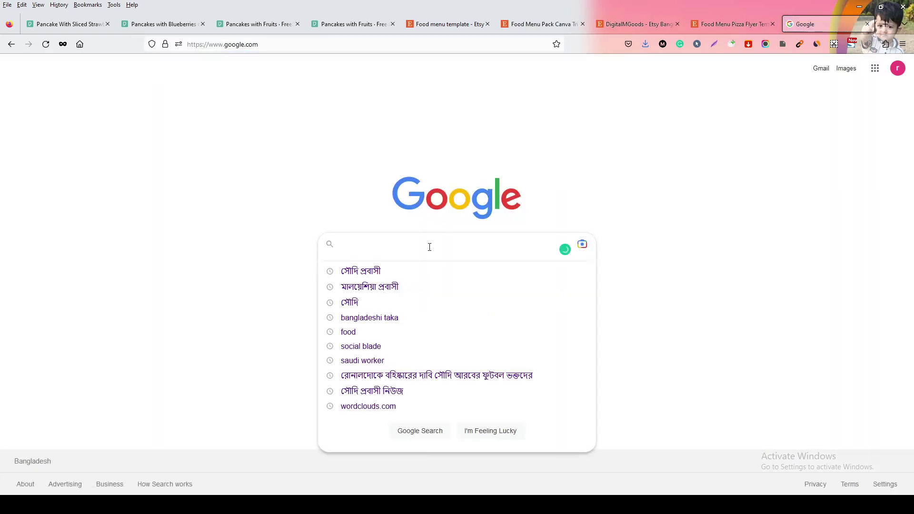
type("t")
key("BackSpace")
type("dafo")
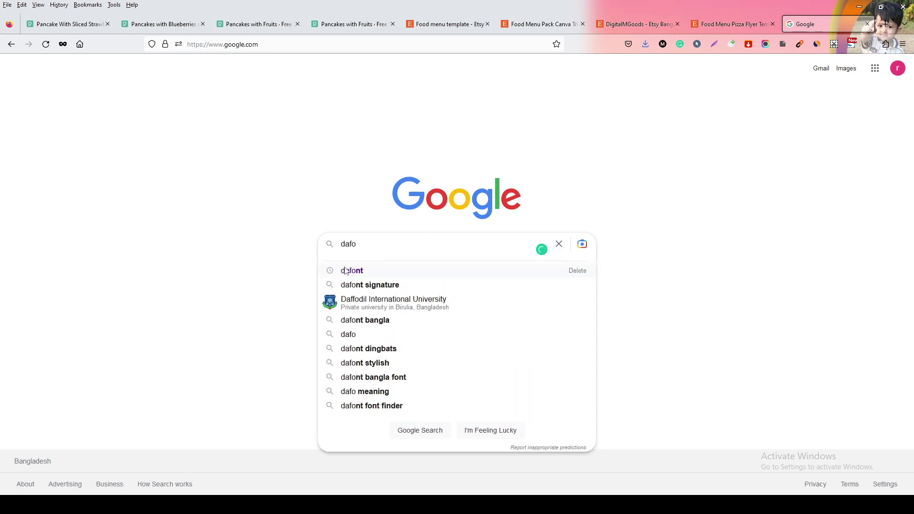
left_click(350, 271)
left_click(139, 170)
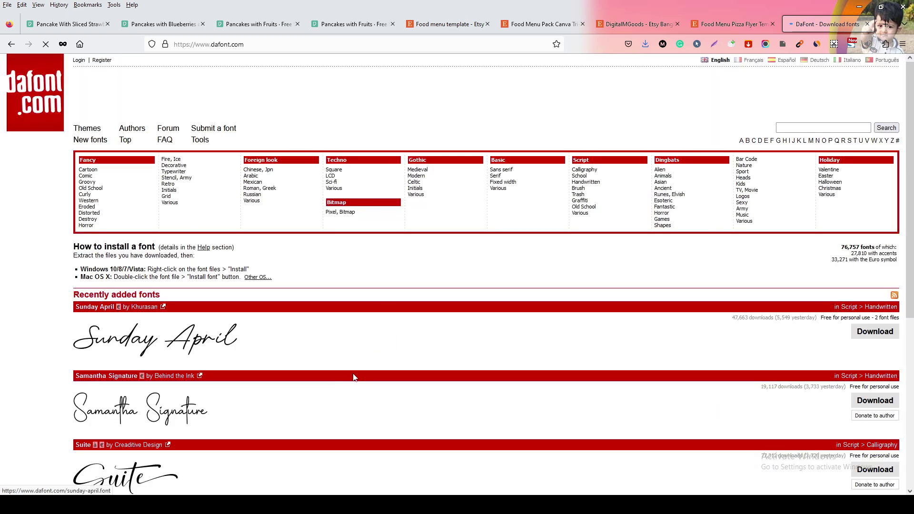
Scroll through DaFont's Recently added fonts list
scroll(319, 353, "down", 3)
scroll(319, 352, "down", 4)
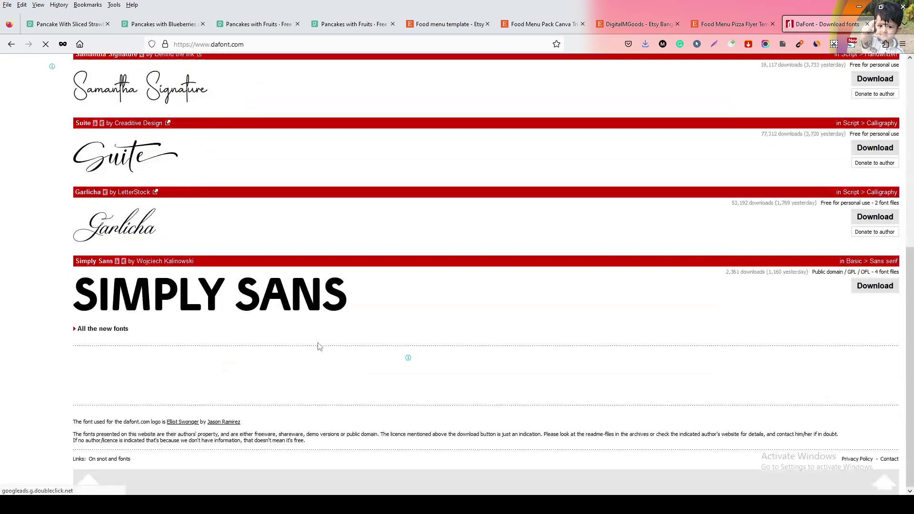
scroll(316, 347, "up", 2)
scroll(319, 348, "up", 2)
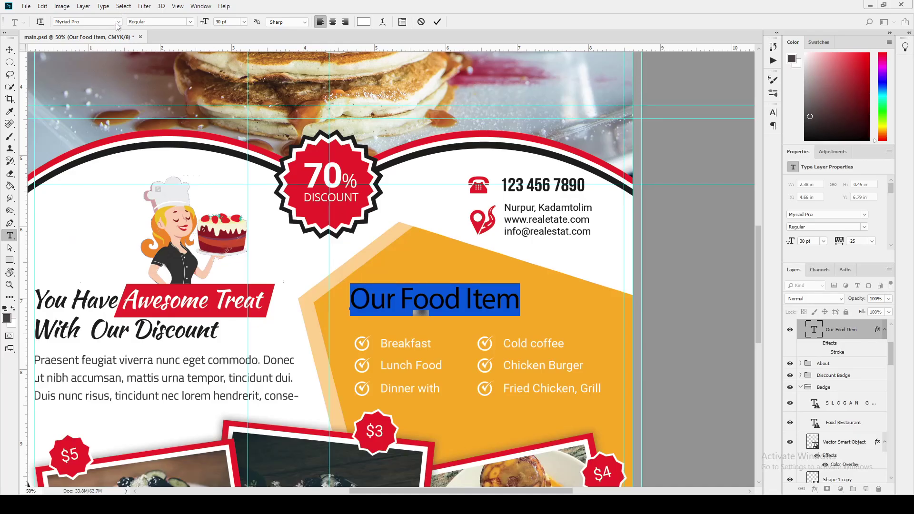
Set the OUR FOOD ITEM heading to Mf Love Song and nudge it slightly down and right
left_click(118, 25)
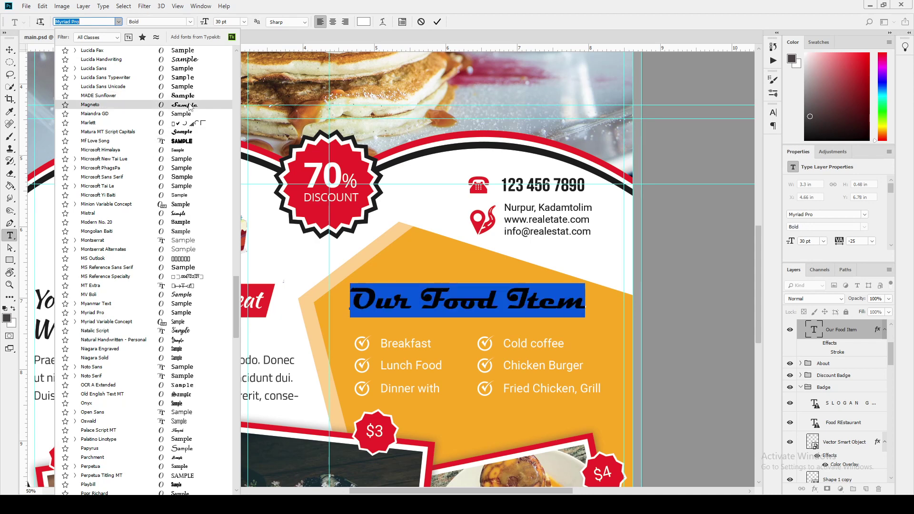
left_click(184, 142)
left_click(10, 49)
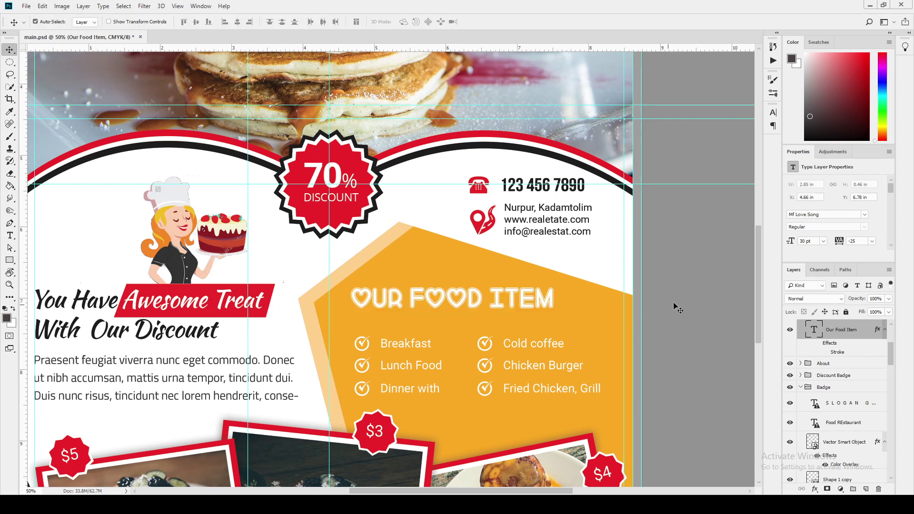
left_click_drag(369, 300, 372, 308)
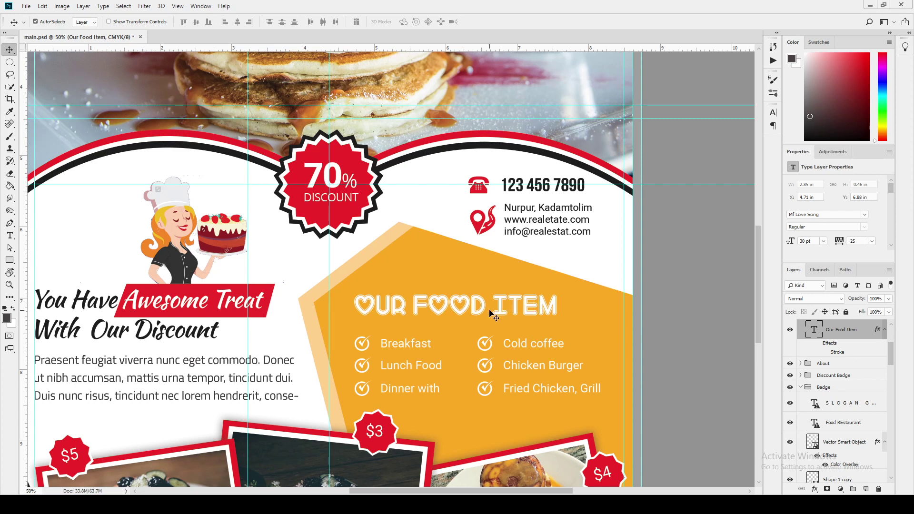
Change the 70% badge star's fill colour to purple #a936d9
left_click(341, 216)
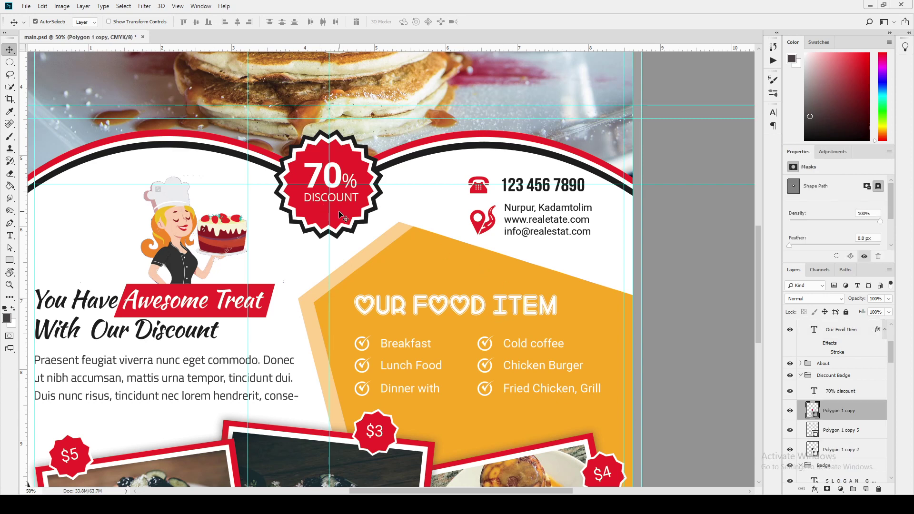
left_click(790, 410)
double_click(813, 411)
left_click_drag(606, 242, 543, 169)
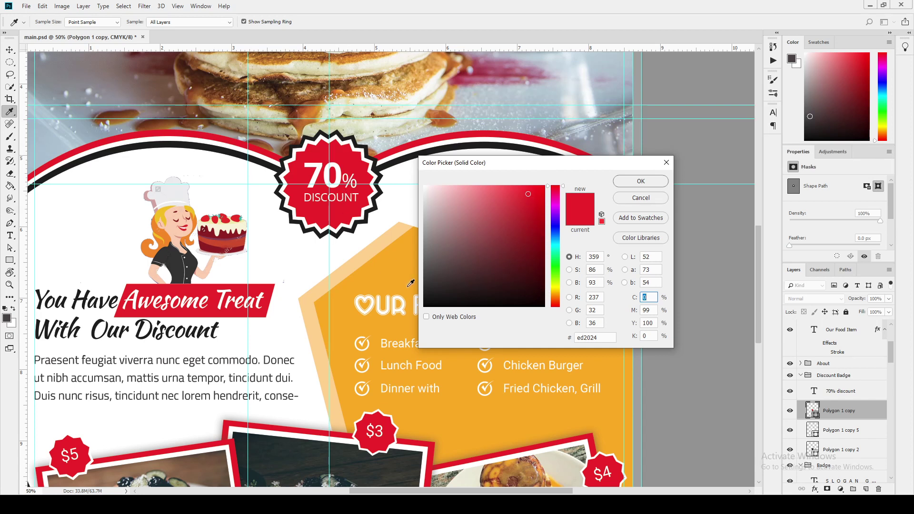
left_click(557, 290)
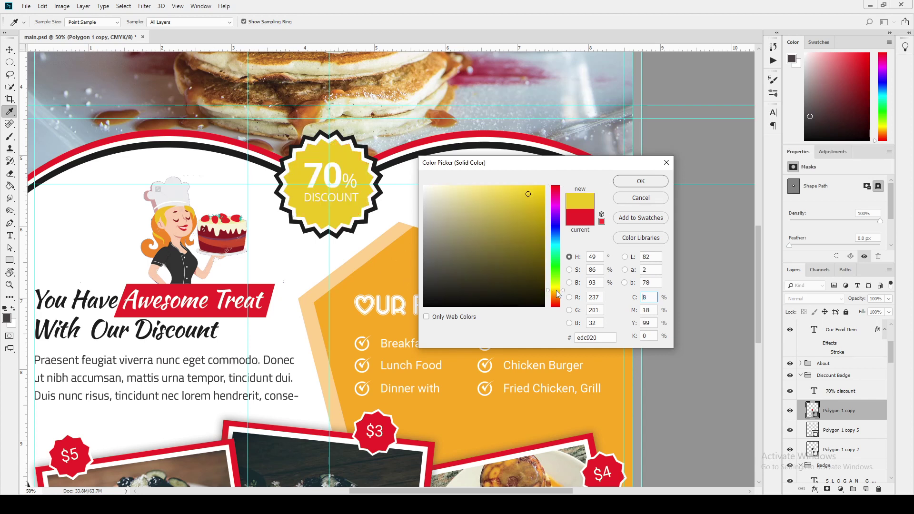
mouse_move(521, 227)
left_mouse_down()
mouse_move(486, 241)
mouse_move(485, 221)
mouse_move(517, 269)
mouse_move(459, 280)
mouse_move(459, 204)
mouse_move(515, 203)
left_mouse_up()
left_click_drag(554, 241, 556, 212)
left_click(644, 187)
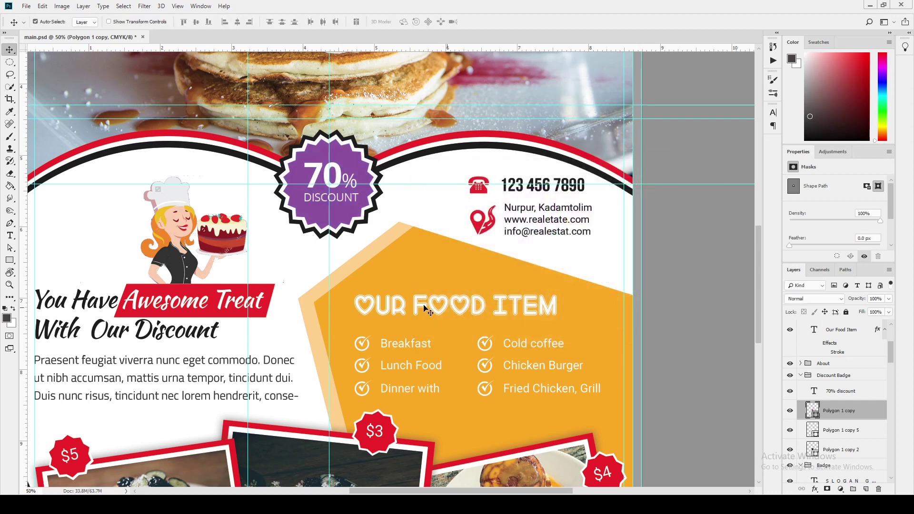
Collapse the Discount Badge group and select the Badge group
scroll(402, 303, "down", 5)
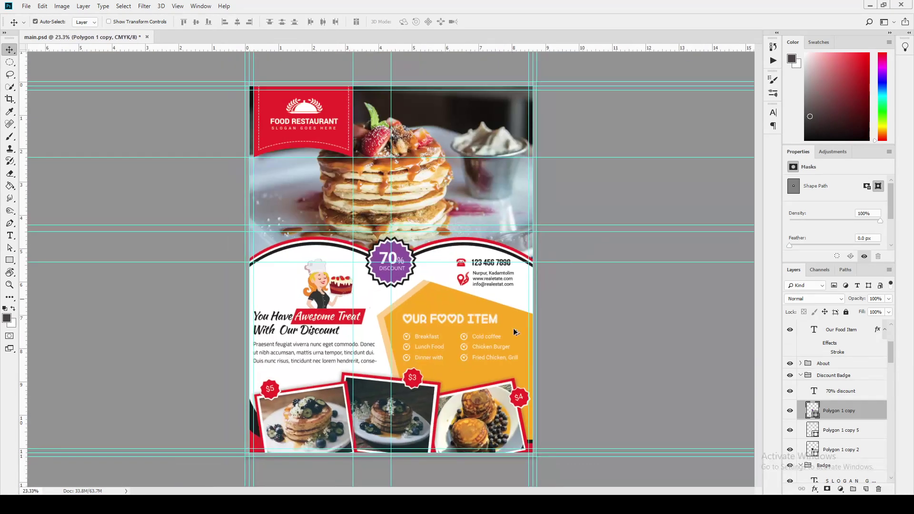
left_click(805, 376)
left_click(800, 376)
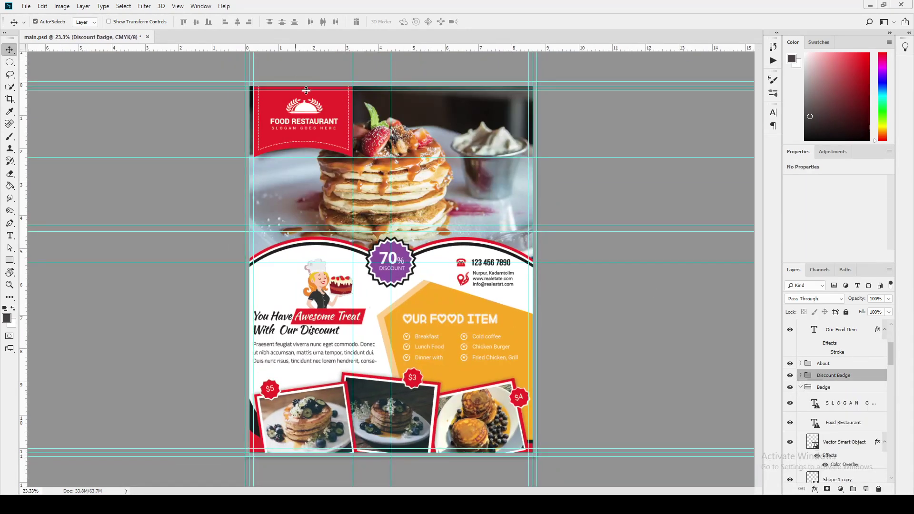
left_click(810, 390)
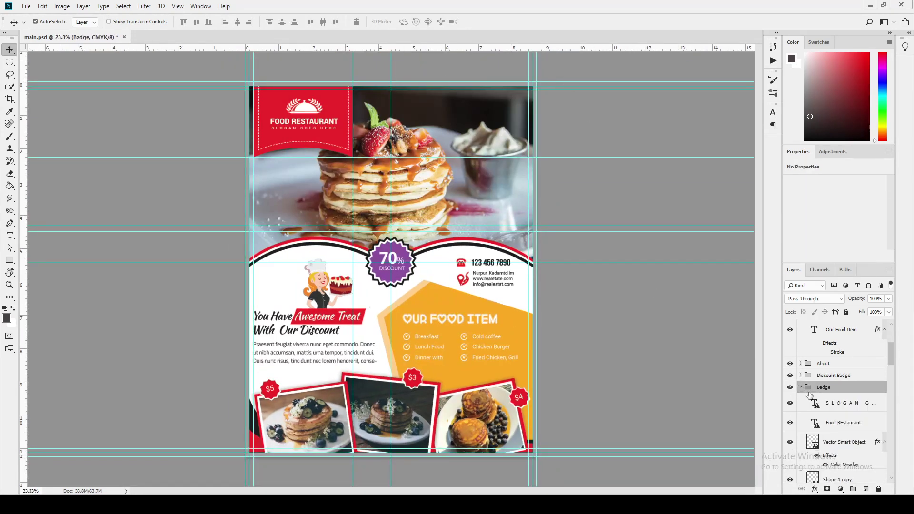
Collapse the Badge, Food Item, Food Item List and Hero Image Area groups
left_click(802, 389)
left_click(802, 400)
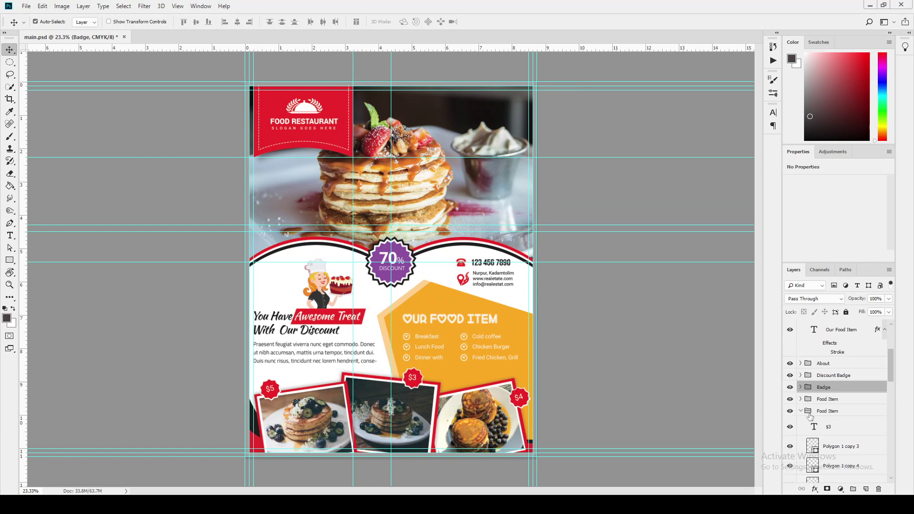
left_click(801, 412)
scroll(823, 400, "up", 3)
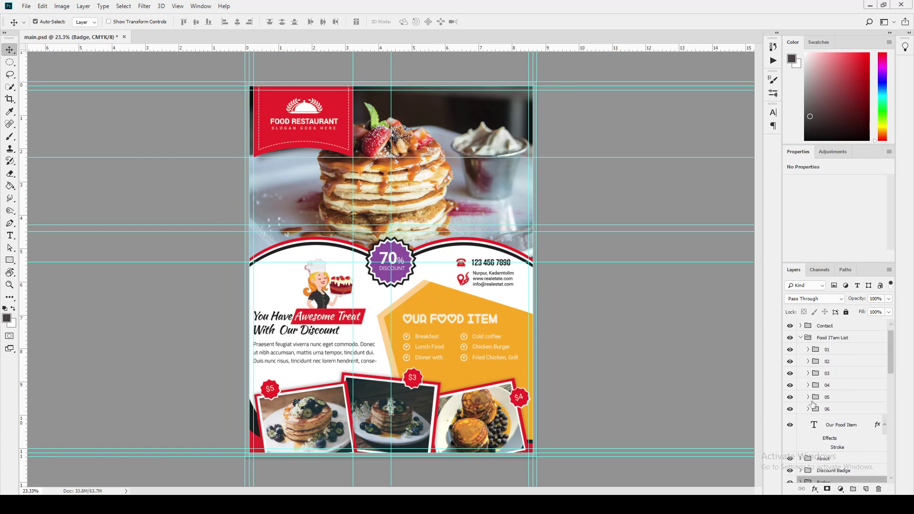
left_click(801, 338)
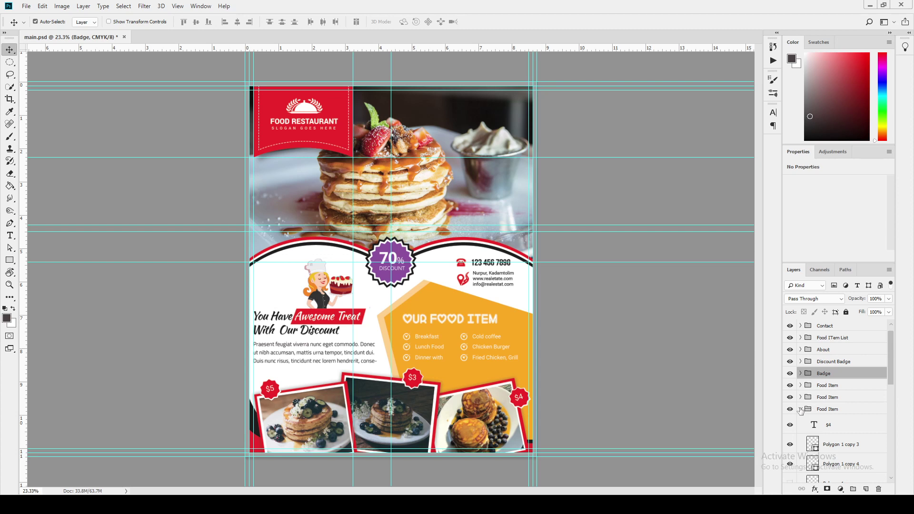
scroll(819, 414, "down", 2)
left_click(800, 374)
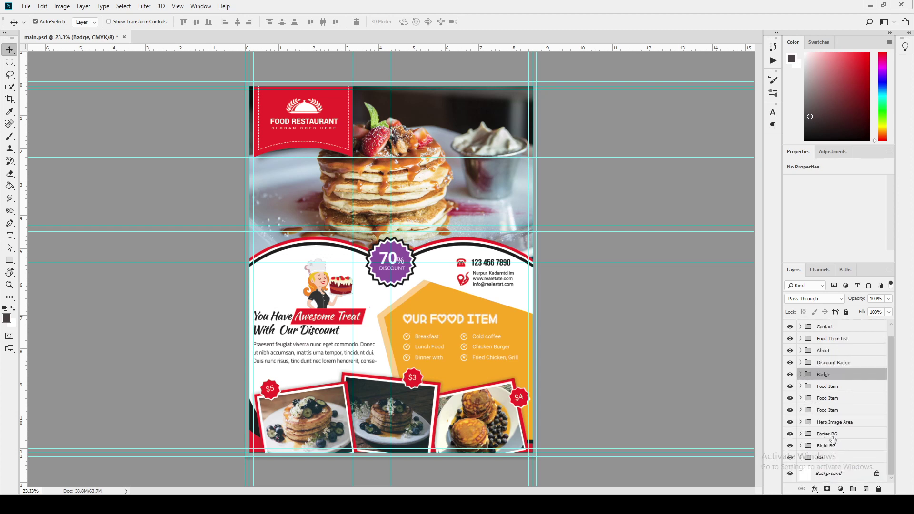
Group all twelve layers from Contact down to BG into one group
left_click(829, 329)
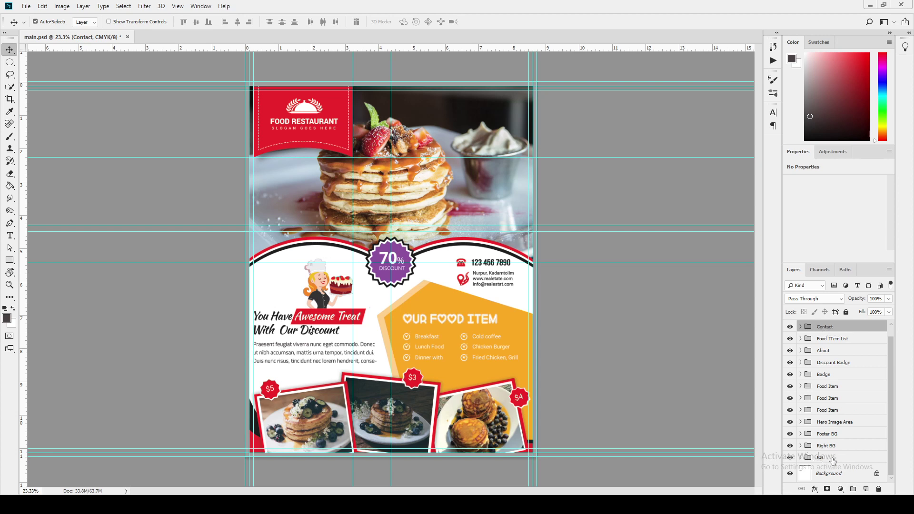
left_click(833, 458, "shift")
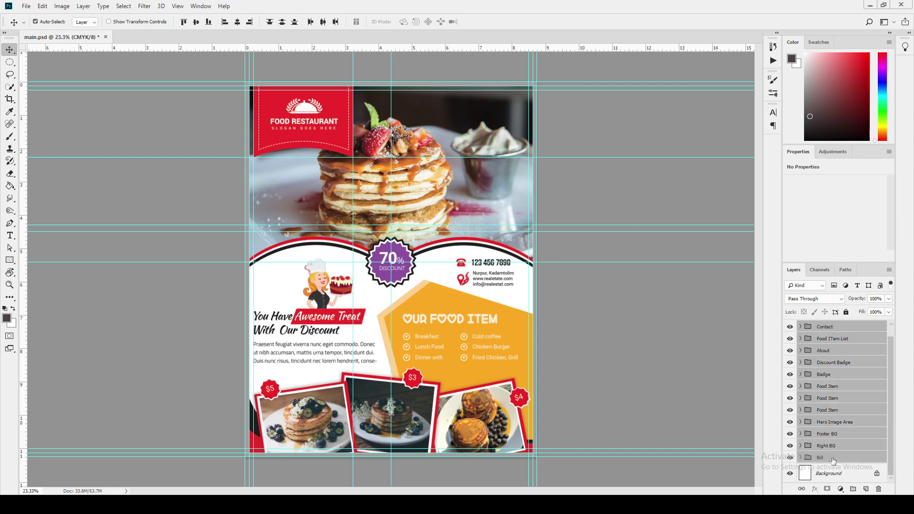
key("ctrl+g")
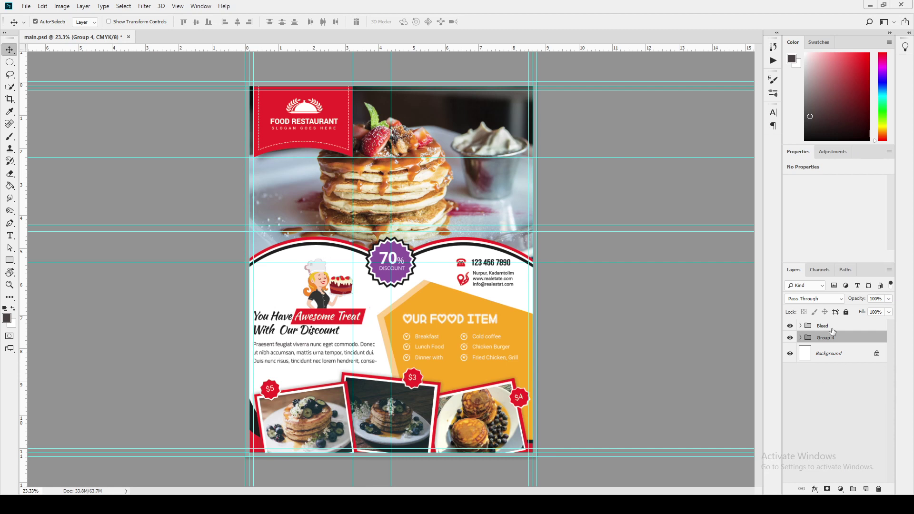
Group the Bleed layer with Group 4 into a new Group 5
left_click(828, 327)
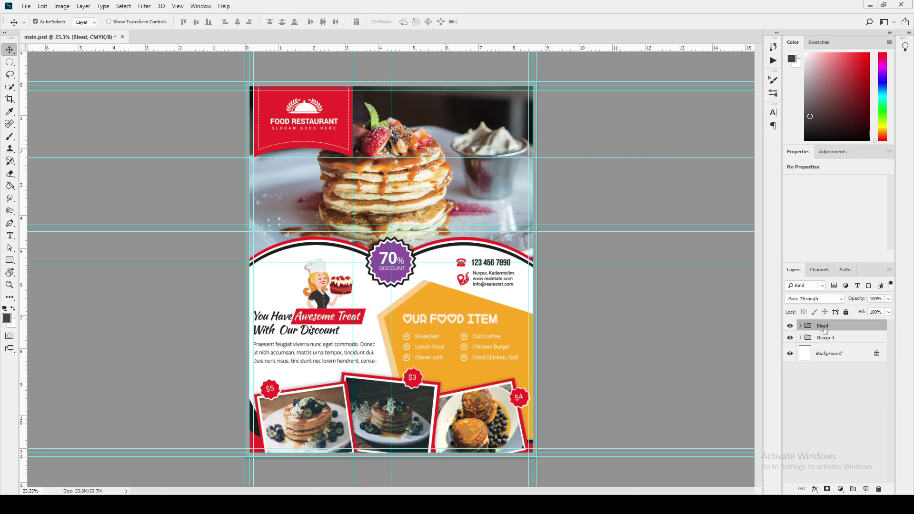
left_click(830, 338, "shift")
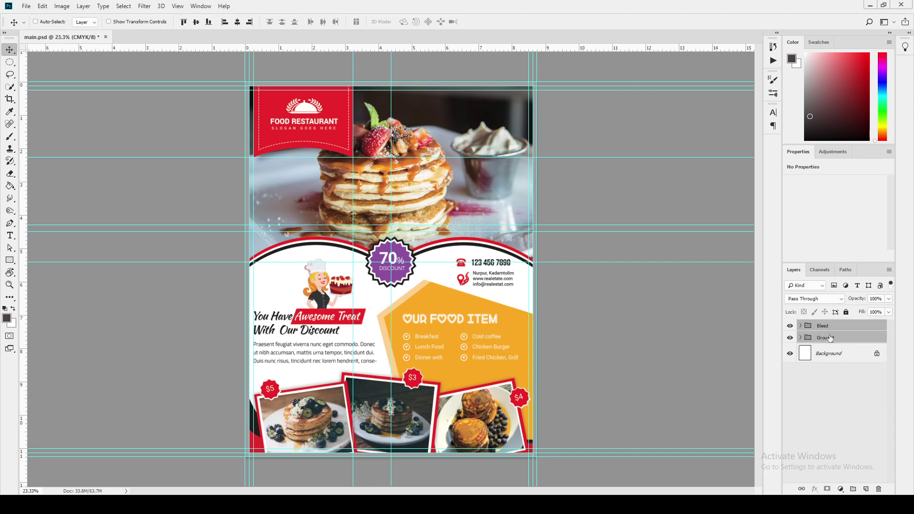
key("ctrl+g")
Merge Group 5 into one pixel layer and drag a horizontal guide off the flyer
right_click(833, 329)
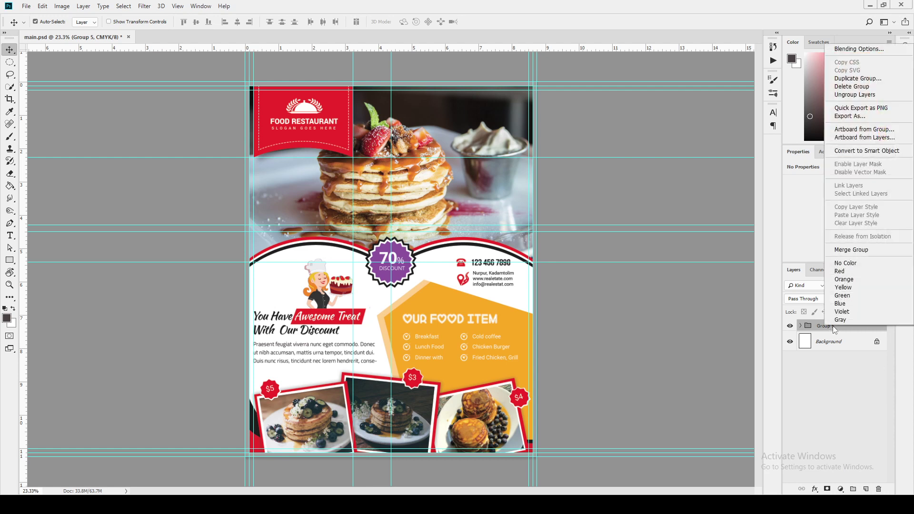
left_click(863, 250)
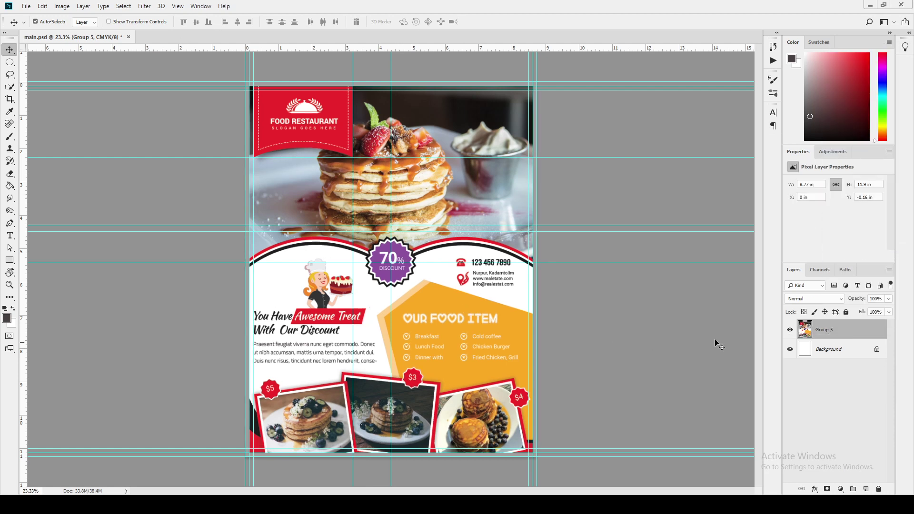
left_click(791, 330)
left_click(790, 330)
left_click_drag(145, 263, 176, 46)
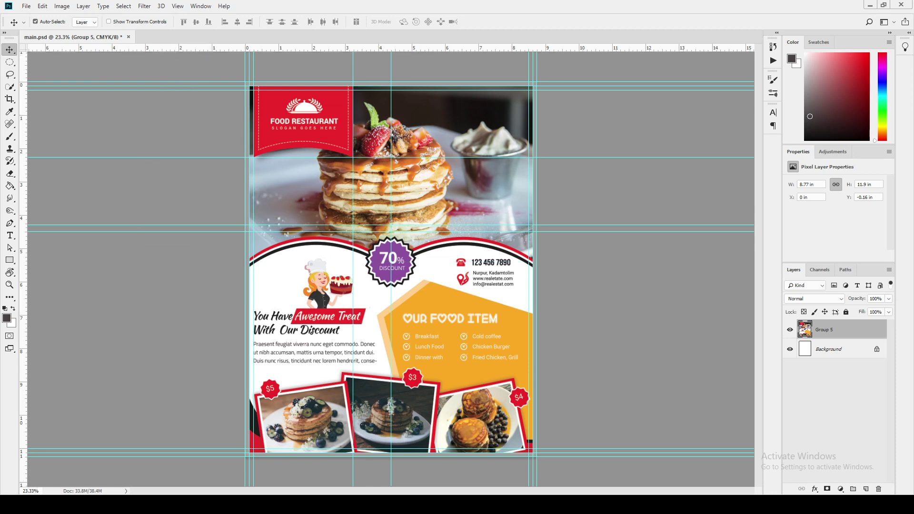
Resize the image in Image Size to width 10 and height 15 inches
left_click(65, 8)
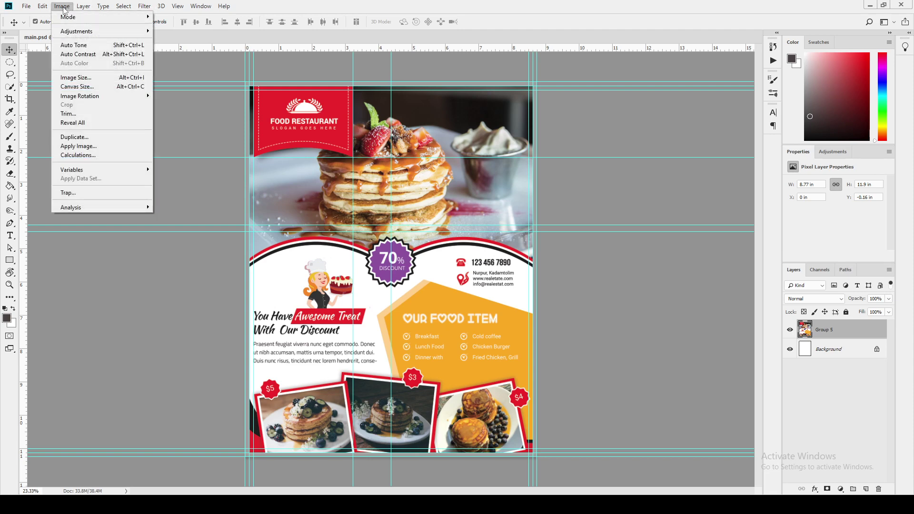
left_click(110, 80)
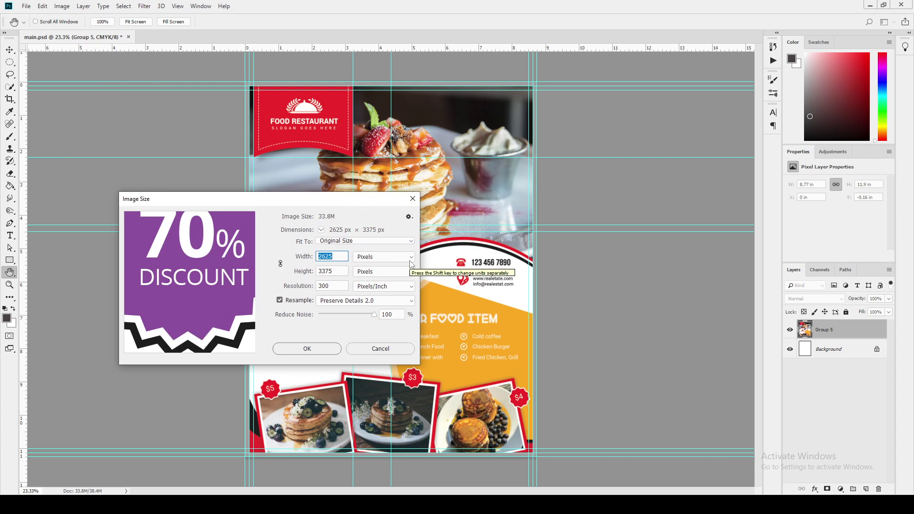
left_click(383, 260)
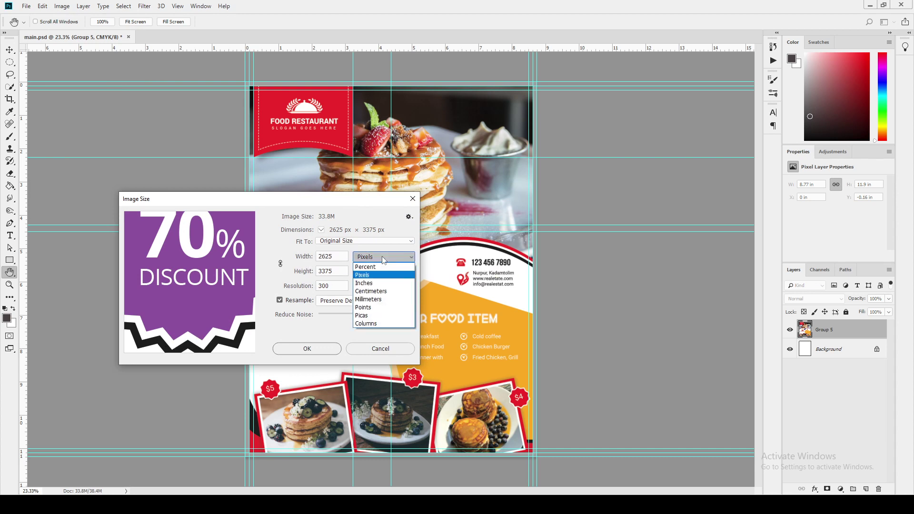
left_click(372, 285)
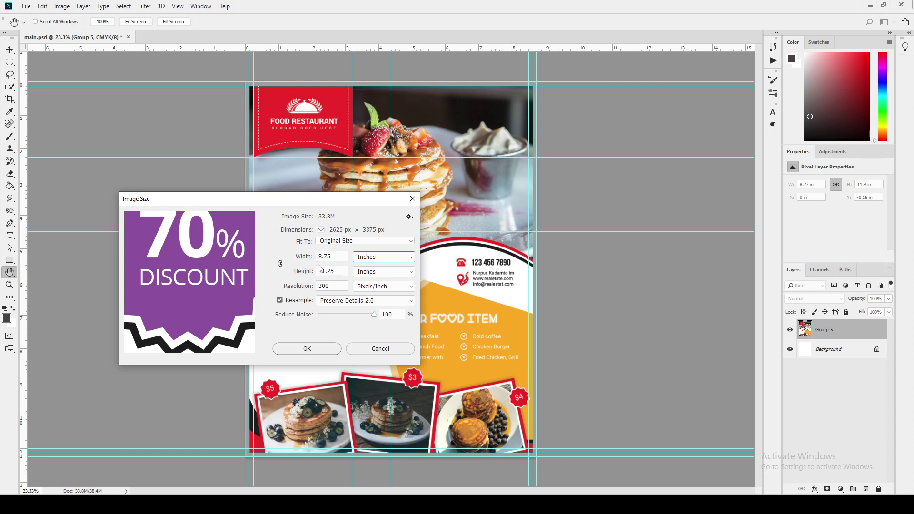
left_click(344, 258)
type("10")
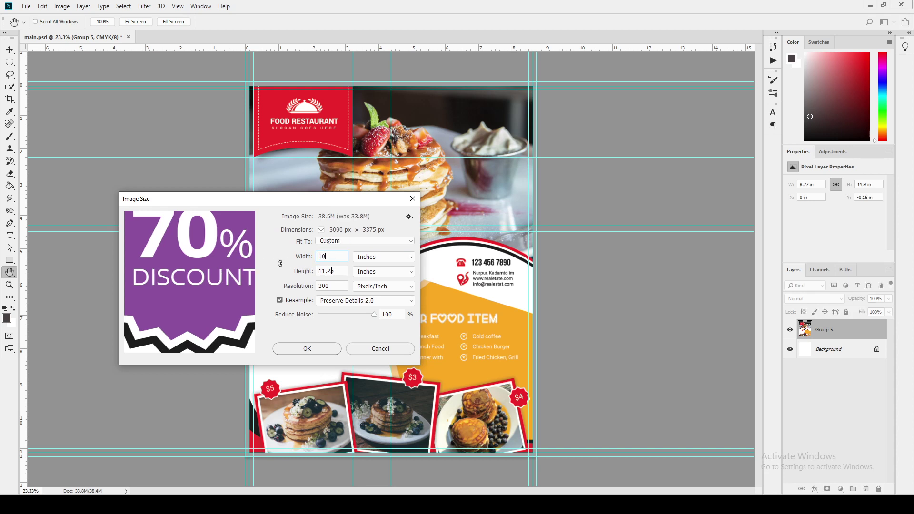
key("Tab")
type("15")
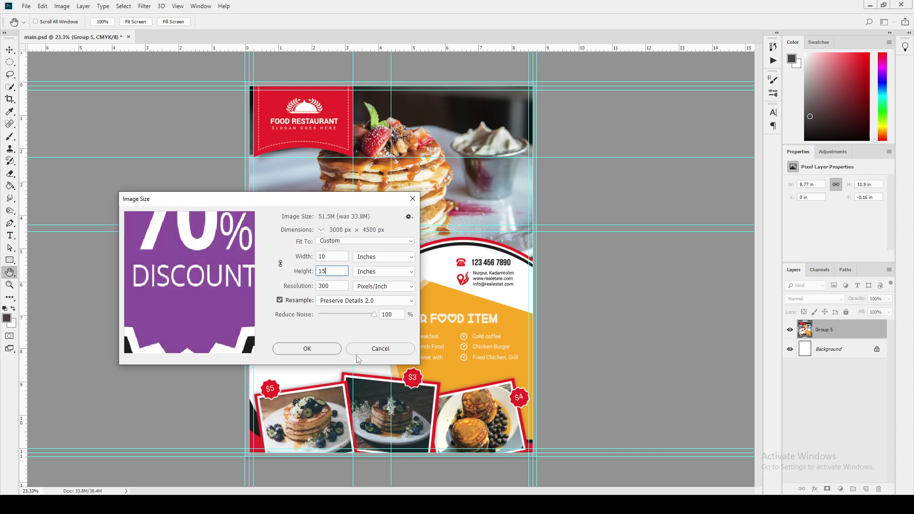
left_click(323, 350)
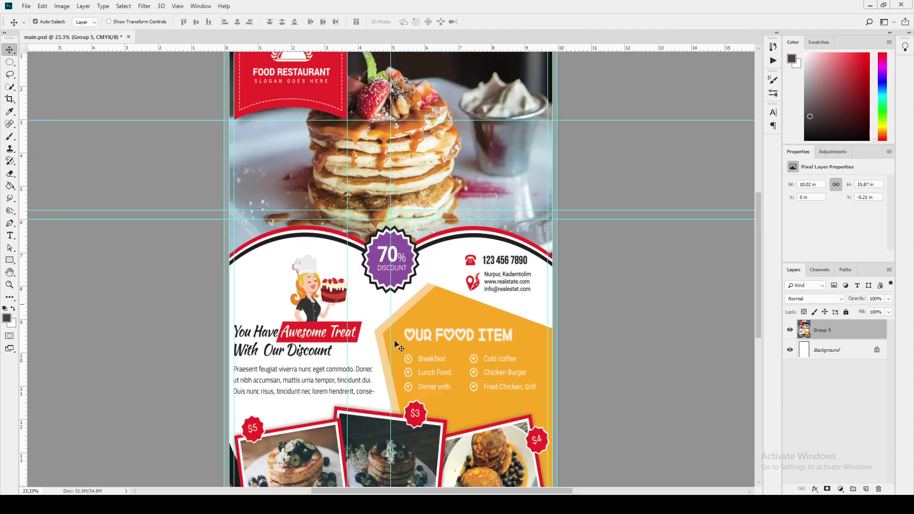
Change the Image Size width to 11 inches, leaving the height at 15 inches
scroll(403, 313, "down", 2)
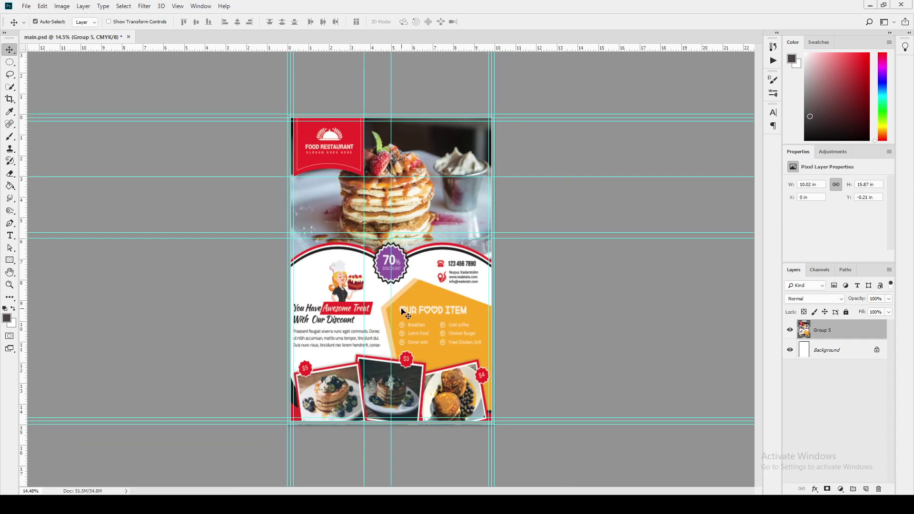
left_click(61, 6)
left_click(83, 81)
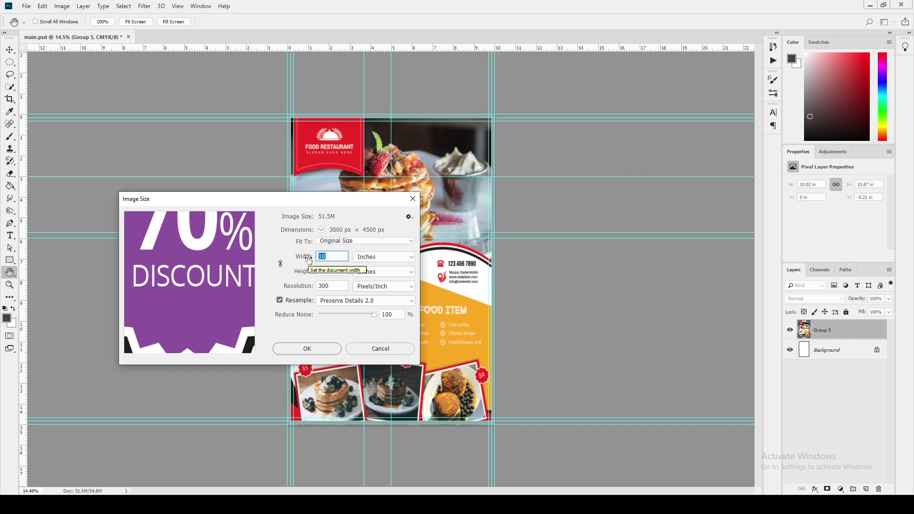
type("1")
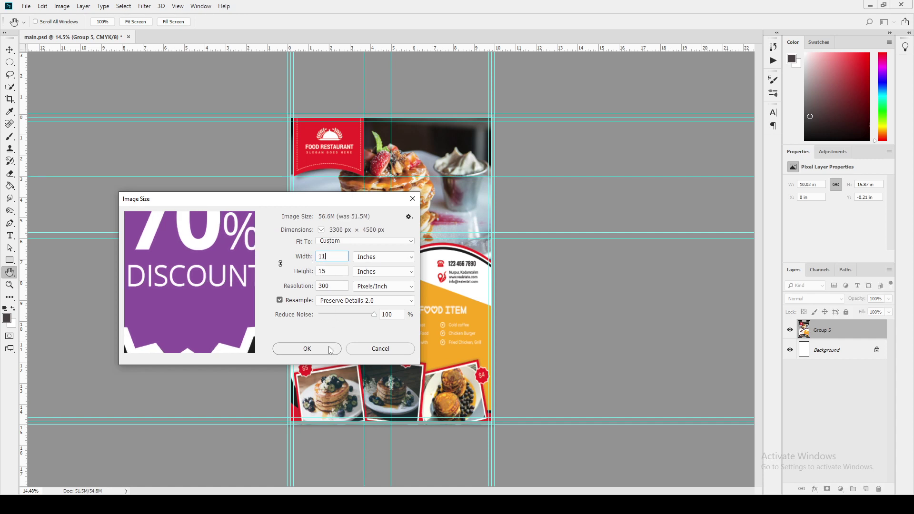
left_click(327, 350)
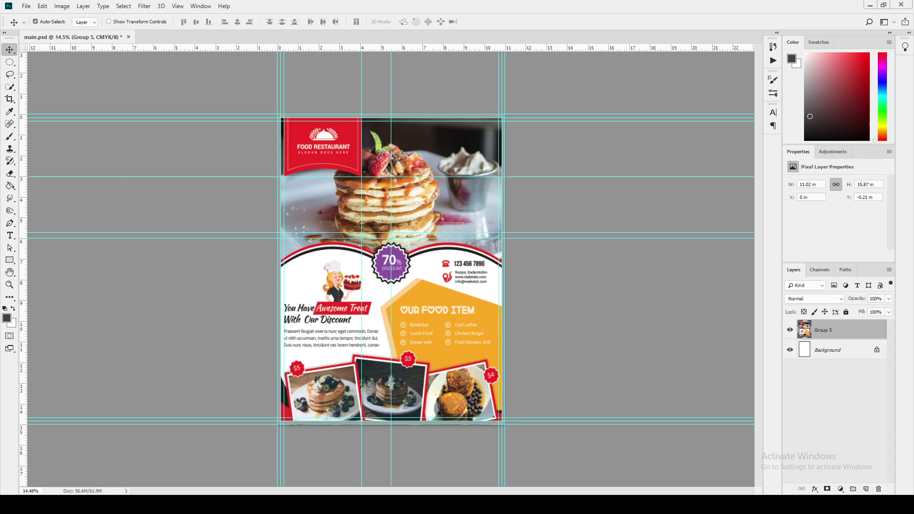
Switch to Firefox and go through the Etsy tabs to the DigitalMGoods shop tab
key("alt+Tab")
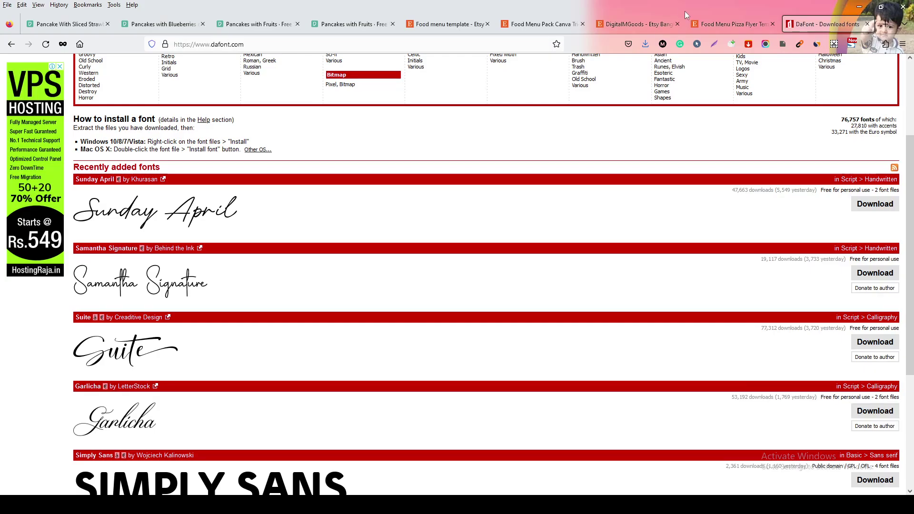
left_click(447, 25)
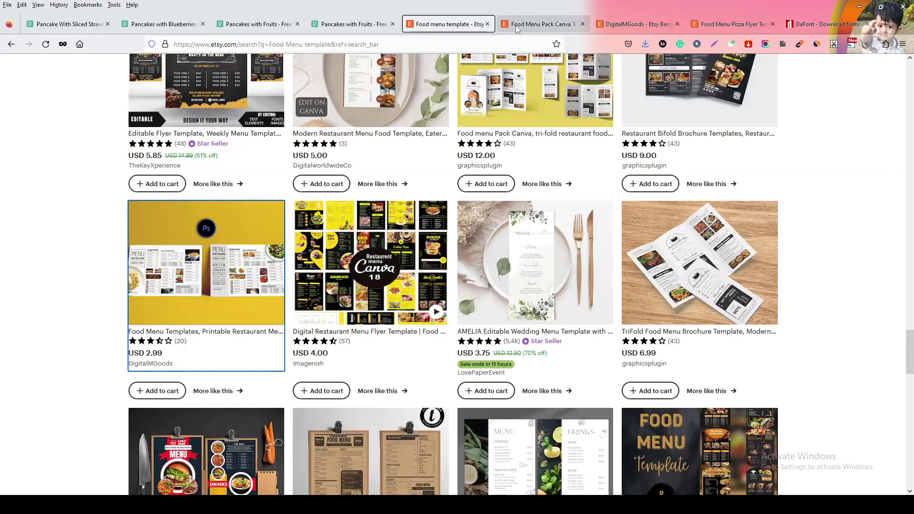
left_click(524, 26)
key("ctrl+Tab")
Scroll through the DigitalMGoods shop's featured items and 53 listings
scroll(510, 391, "up", 10)
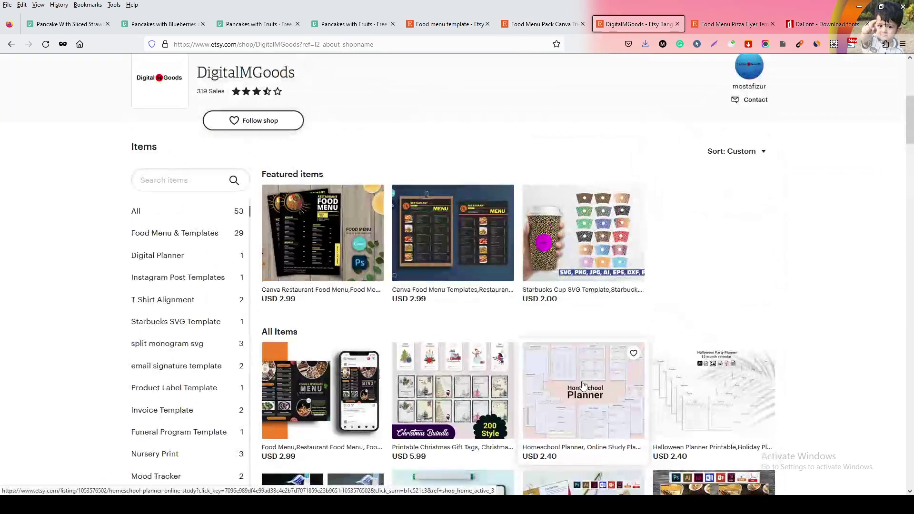
scroll(791, 402, "down", 4)
scroll(790, 403, "down", 14)
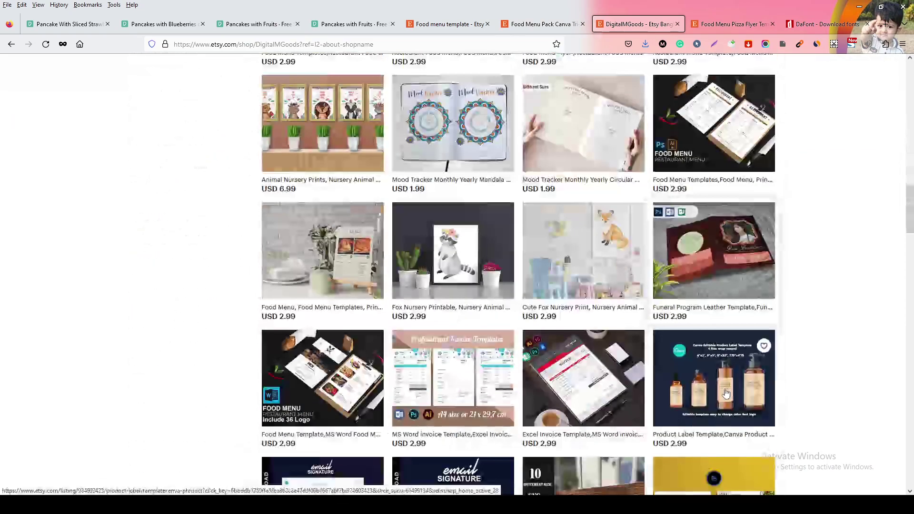
scroll(725, 393, "down", 4)
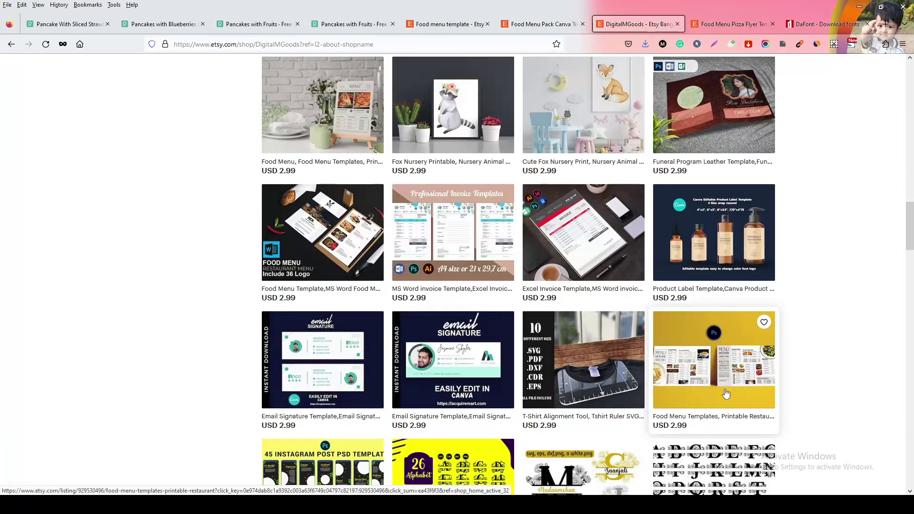
scroll(726, 393, "down", 4)
scroll(727, 388, "up", 1)
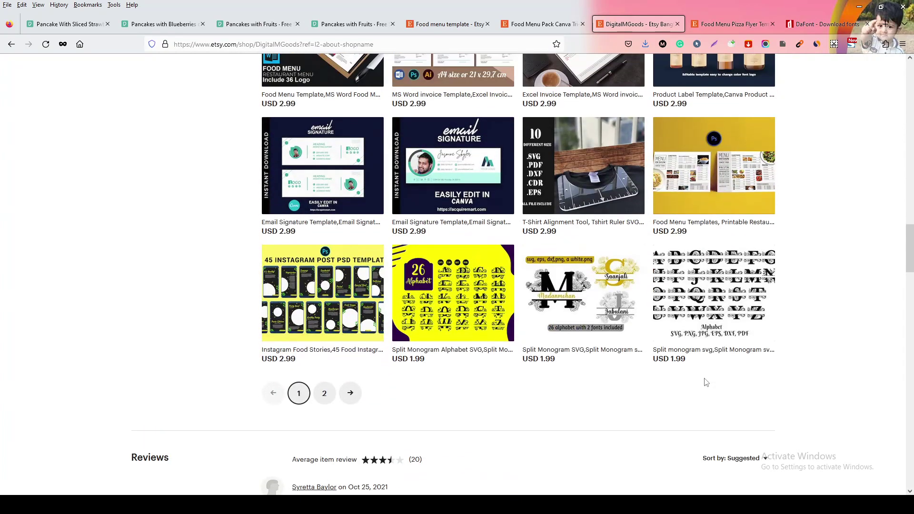
scroll(704, 382, "up", 20)
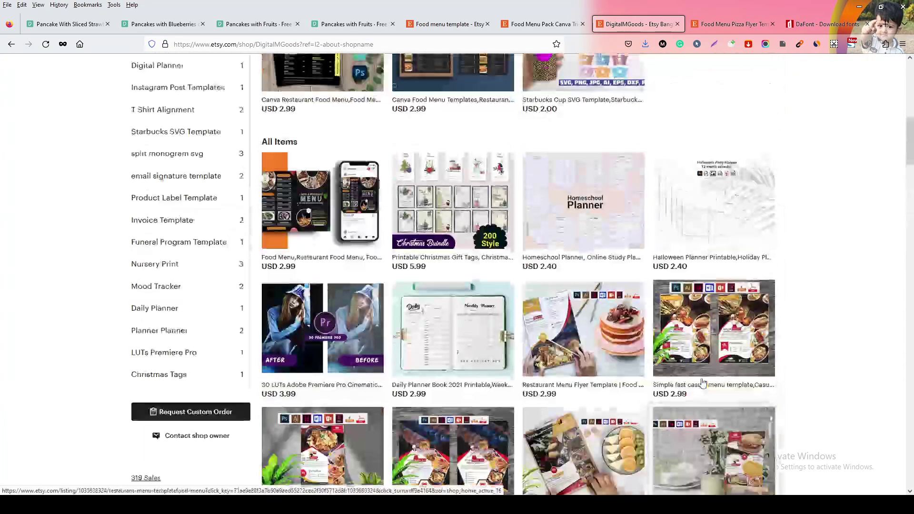
scroll(702, 382, "up", 4)
scroll(676, 362, "down", 4)
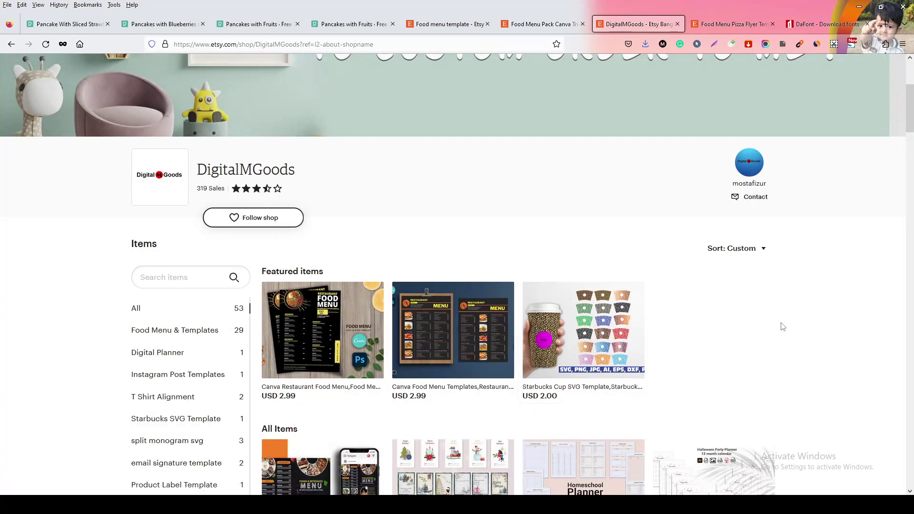
scroll(780, 326, "down", 2)
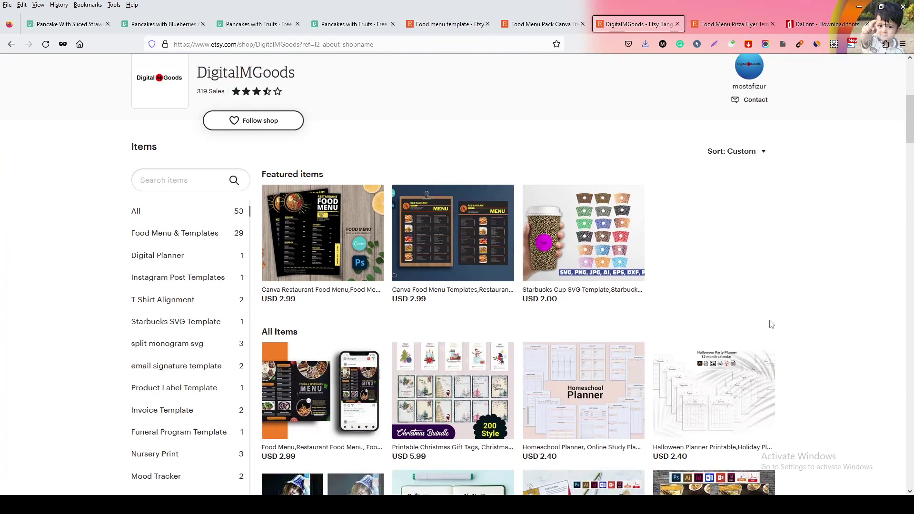
scroll(671, 298, "down", 8)
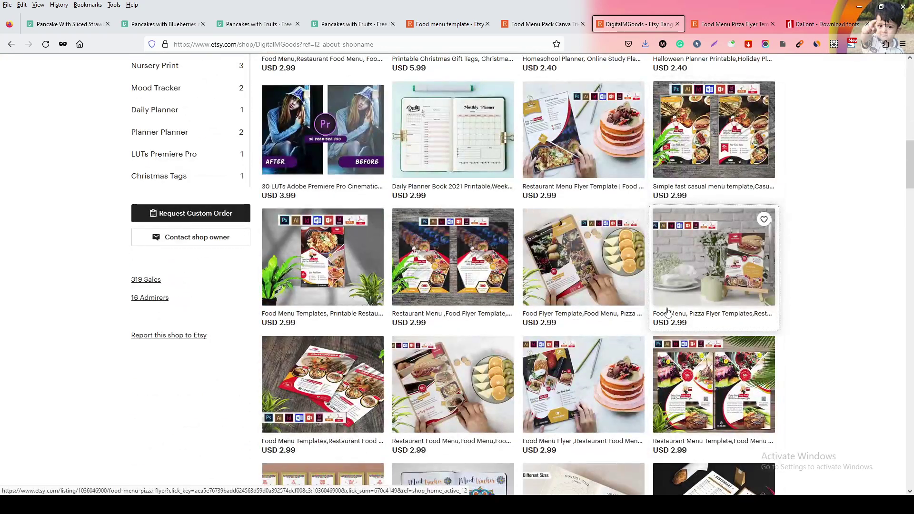
scroll(668, 307, "up", 10)
scroll(667, 305, "down", 3)
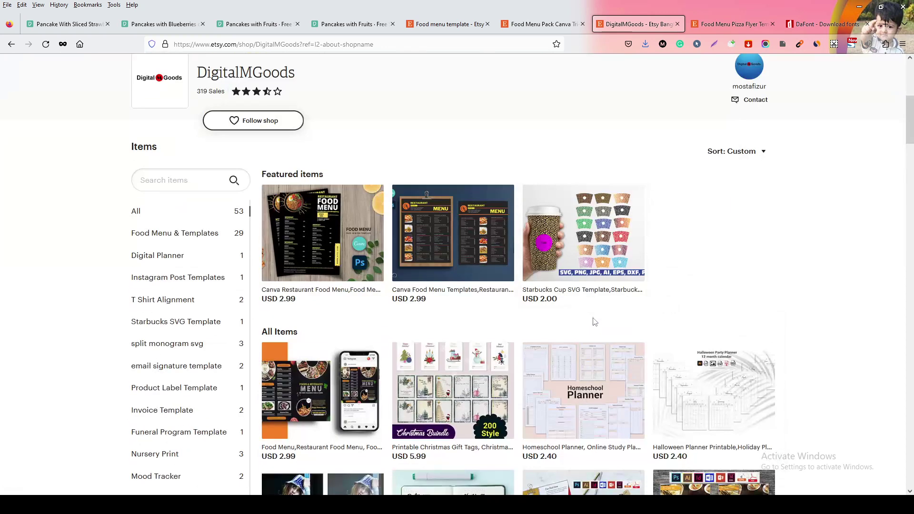